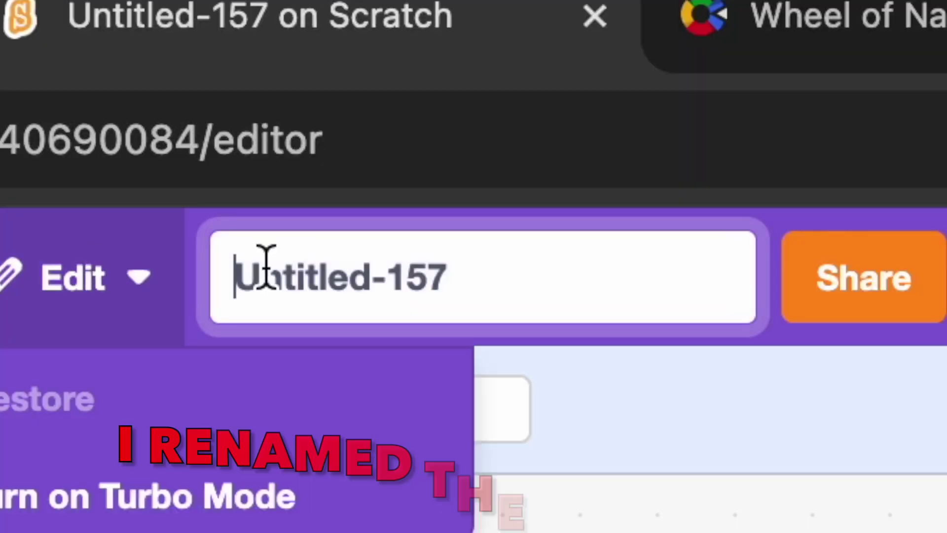
Title the project 'Wheel of pain clicker', add a when-flag-clicked block, and save
click(265, 269)
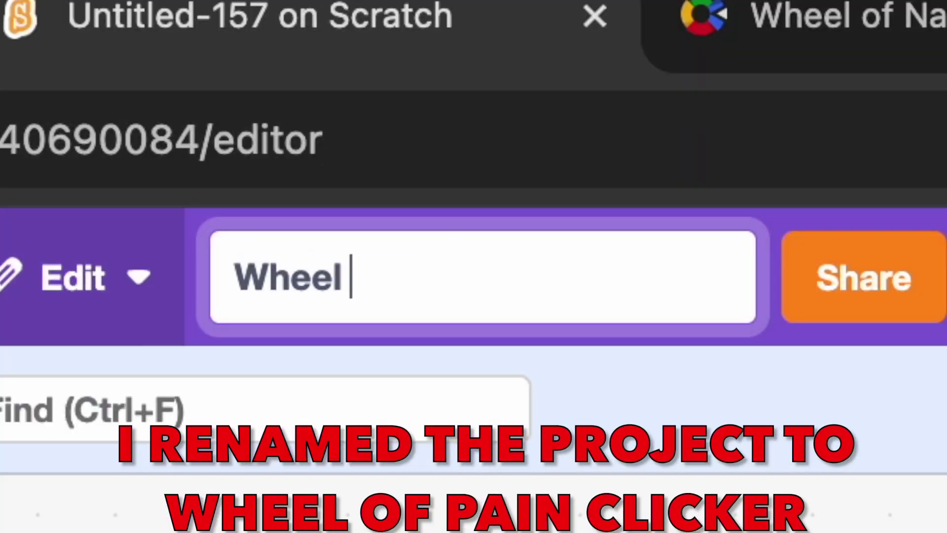
text(of pain clicker)
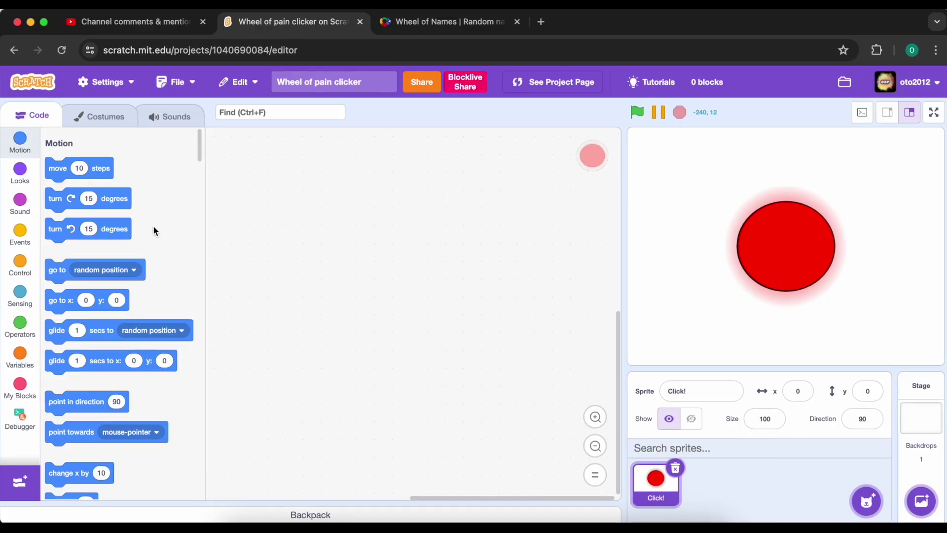
click(8, 237)
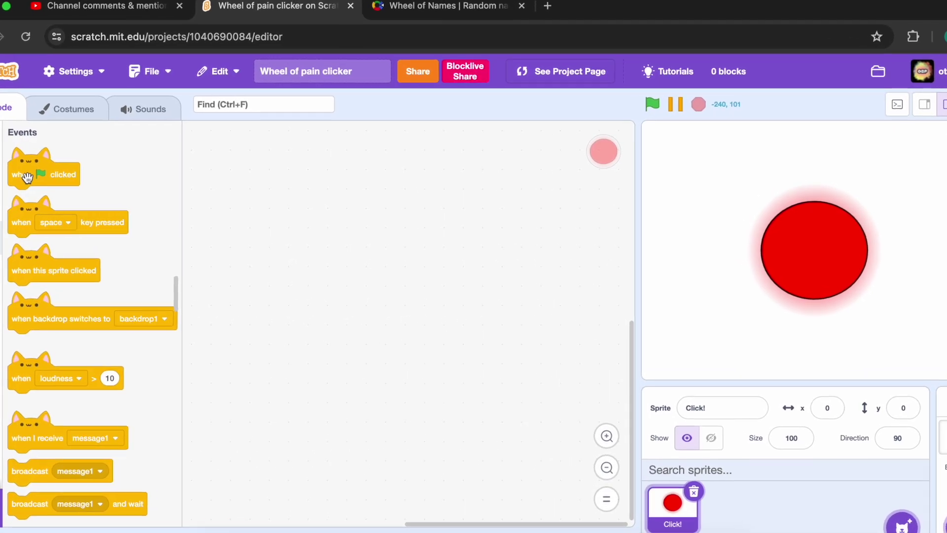
drag(55, 174, 296, 215)
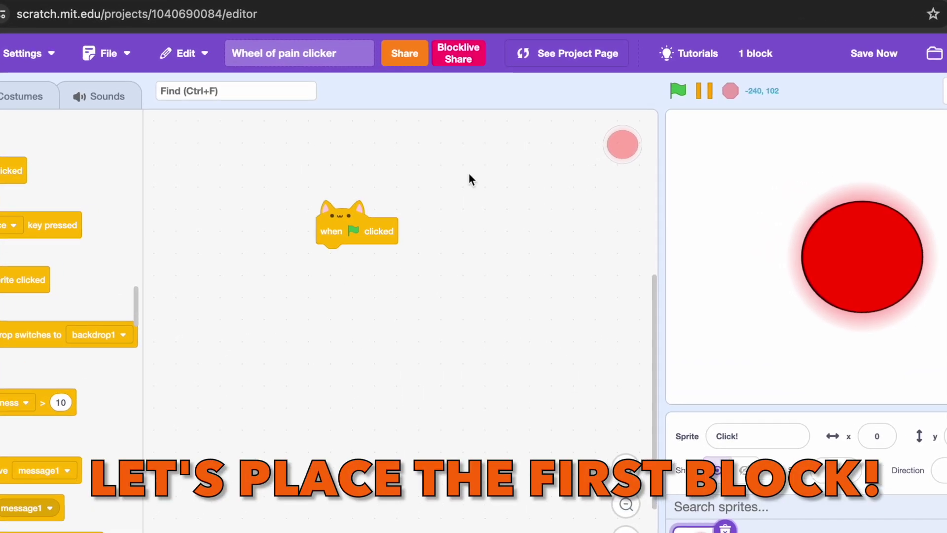
click(860, 58)
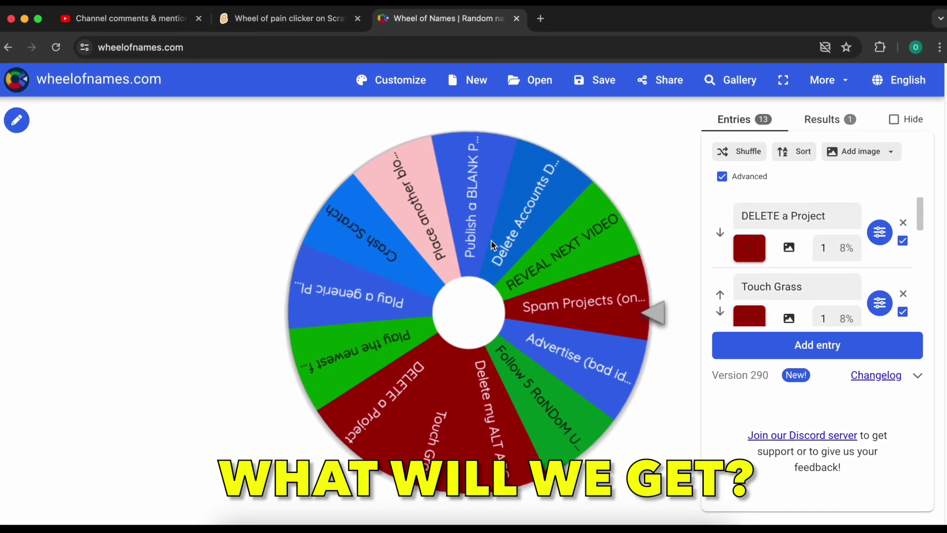
Spin the wheel and select the winning text 'Place another block :):) :)'
click(459, 315)
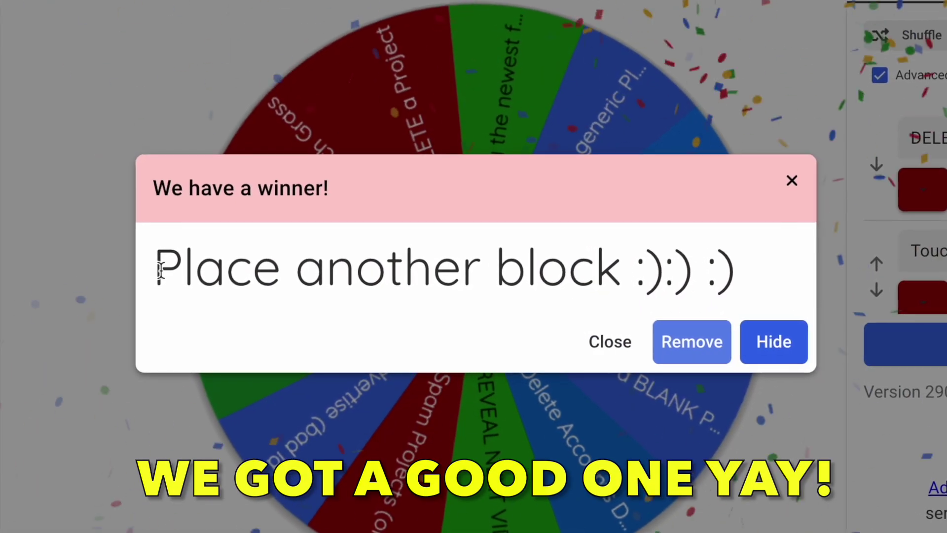
drag(157, 270, 753, 272)
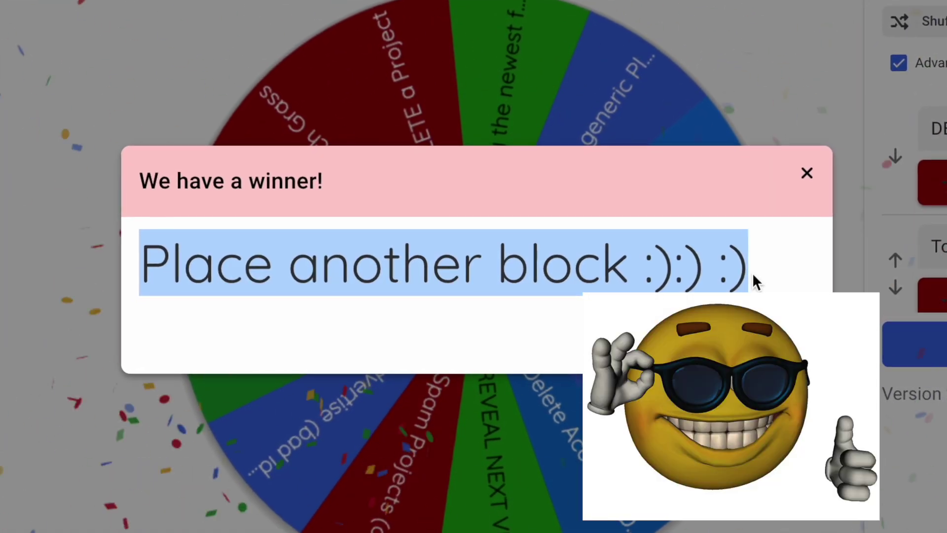
click(762, 274)
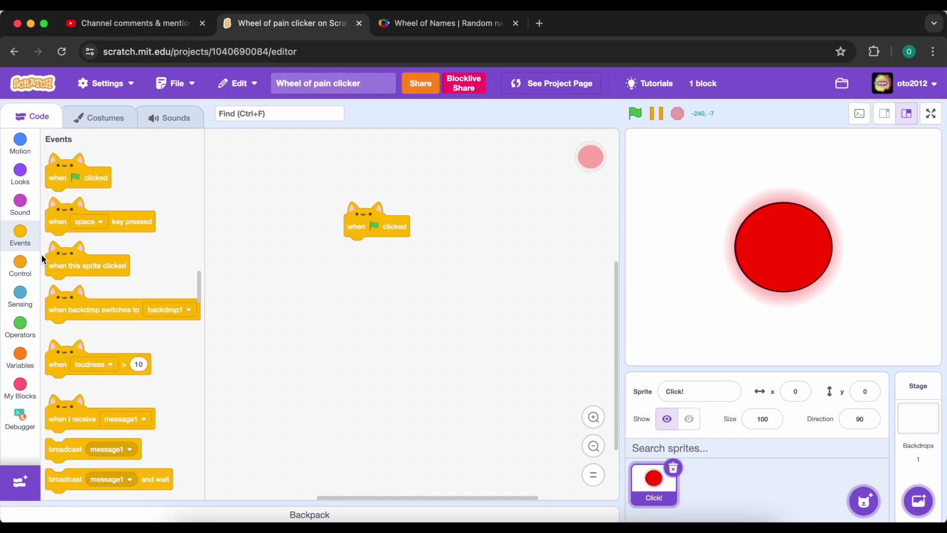
Attach a Control 'forever' block beneath the when-flag-clicked hat
click(20, 262)
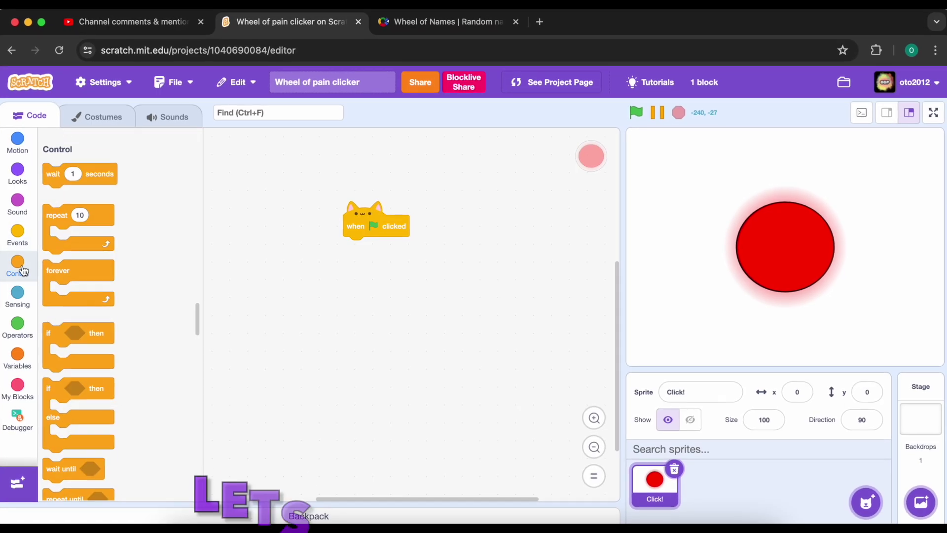
mouse_move(51, 258)
mouse_down()
mouse_move(206, 300)
mouse_move(351, 252)
mouse_up()
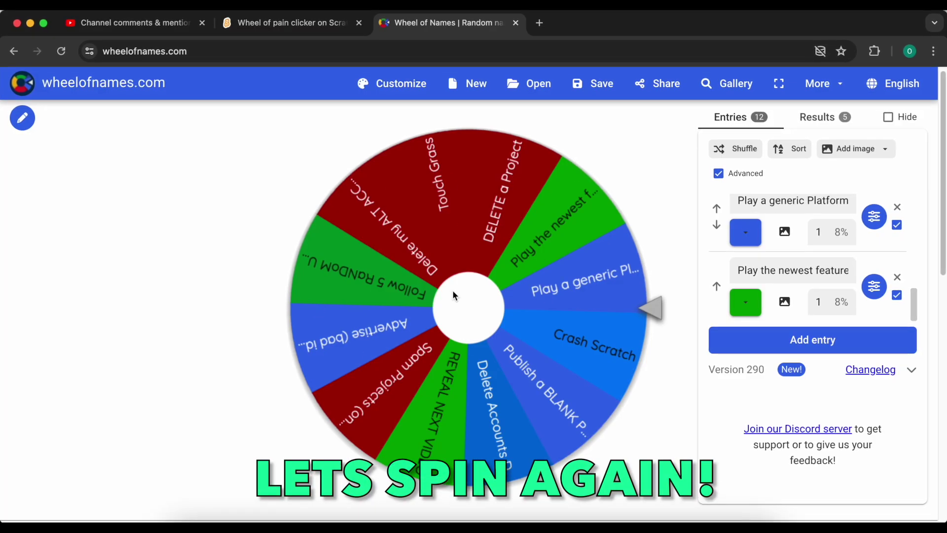
Spin the wheel again and remove the winning 'Delete my ALT ACCOUNT' entry
click(454, 296)
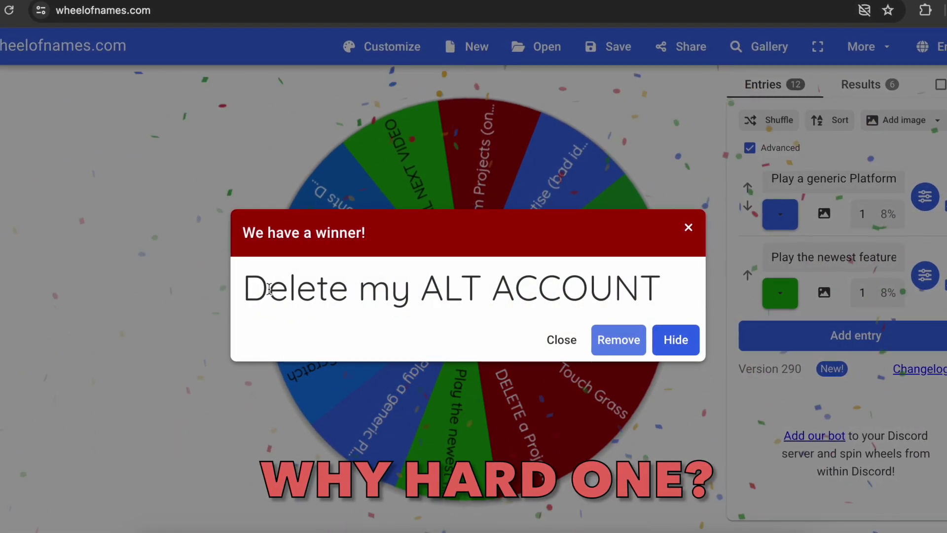
drag(319, 288, 639, 286)
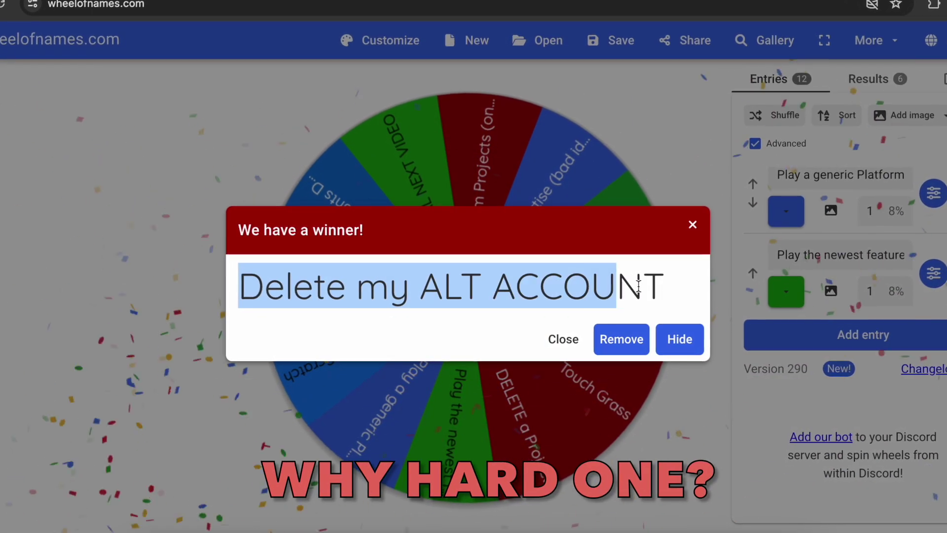
click(674, 283)
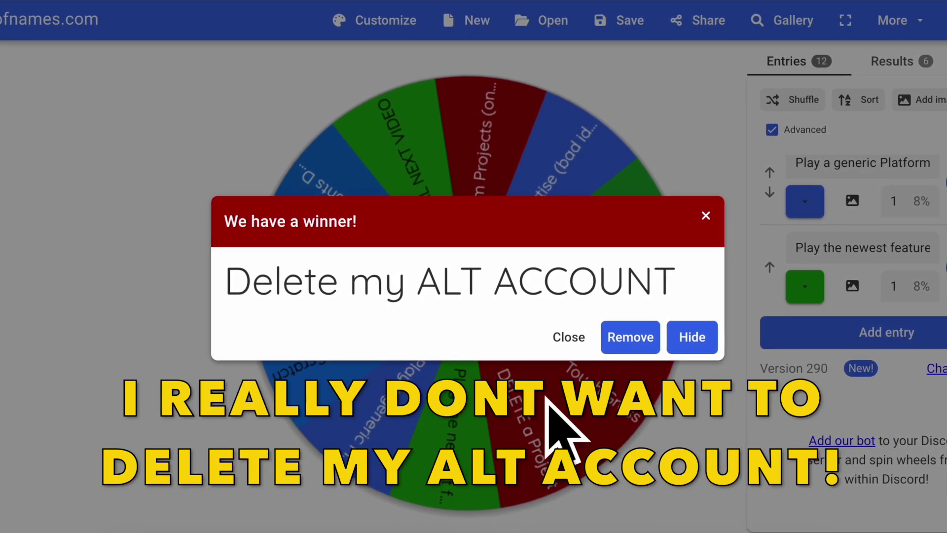
click(632, 337)
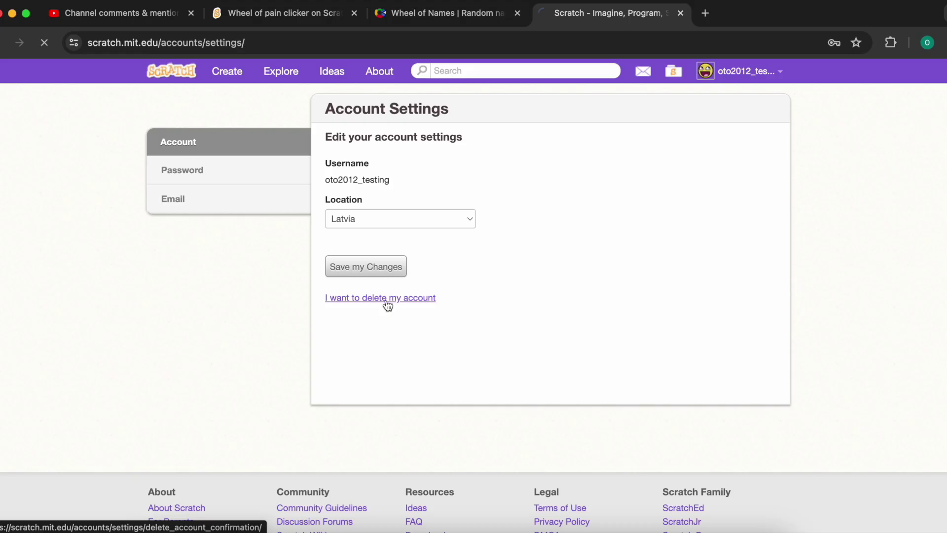
Begin deleting the alt account and continue past the 'Yes, next step' confirmation
click(485, 280)
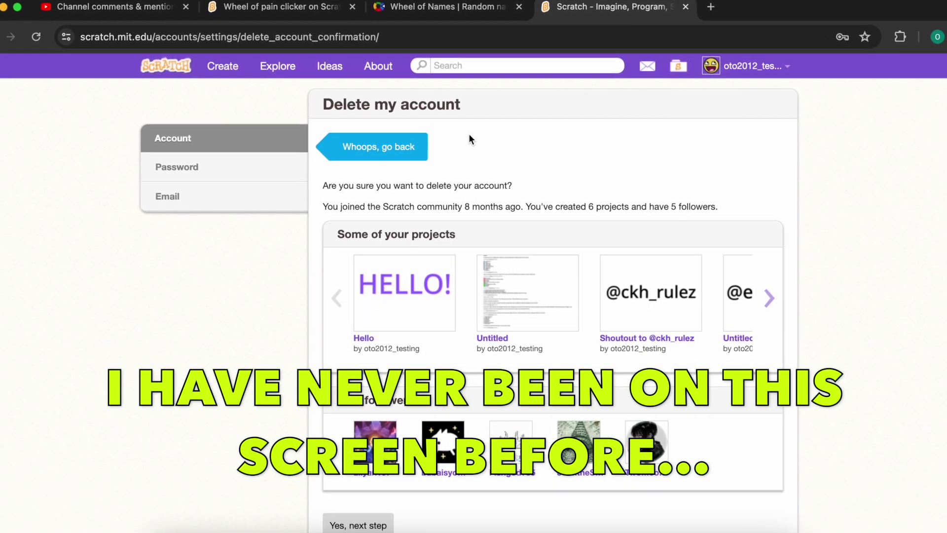
scroll(470, 133, down, 3)
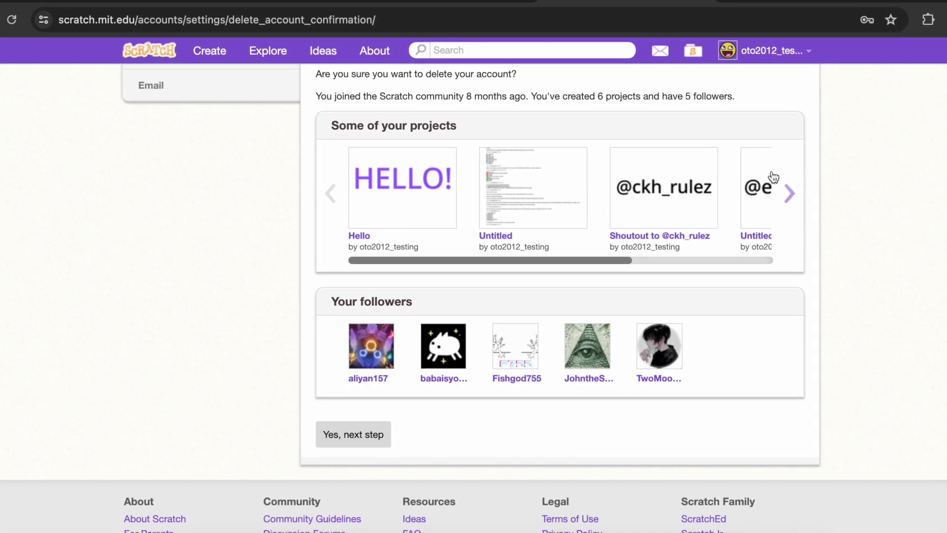
click(353, 433)
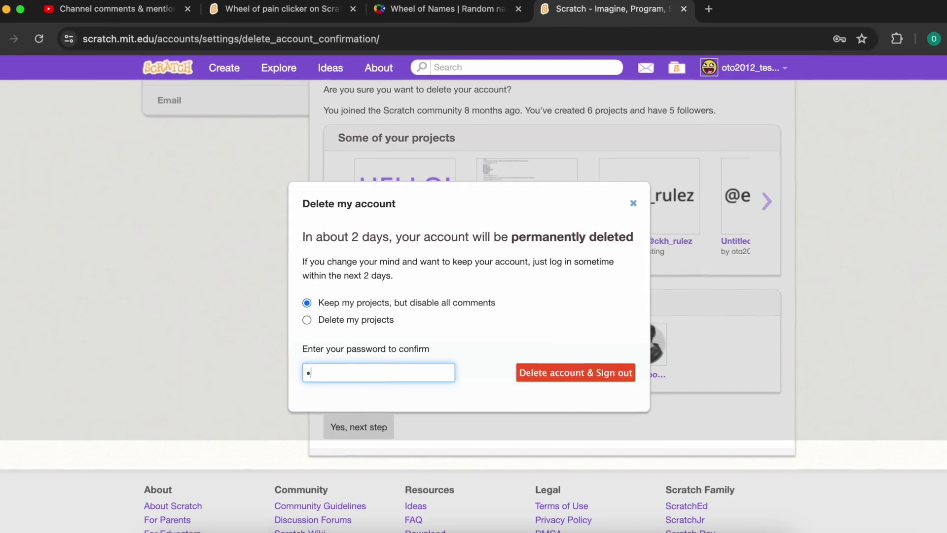
text(••••••••••••)
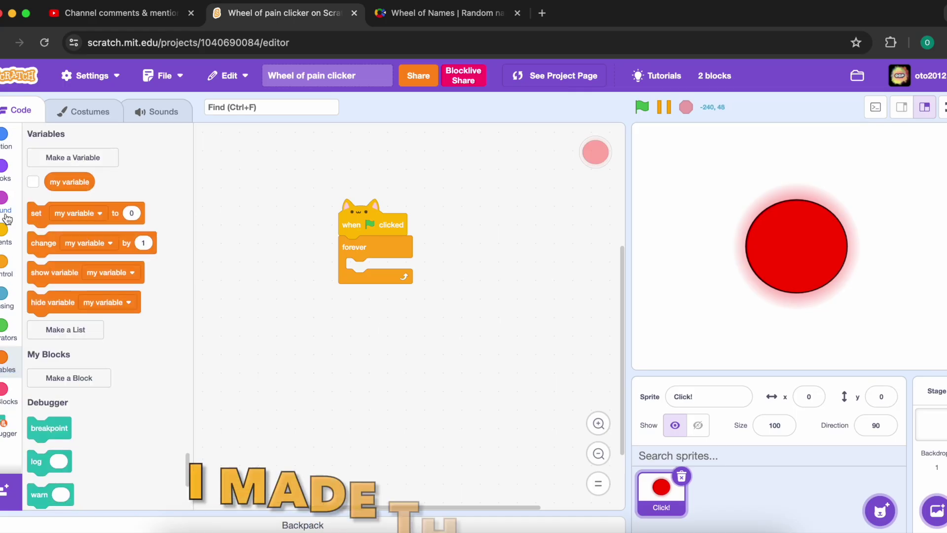
Create a Clicks variable, put 'set Clicks to 0' under the flag block, and save
click(63, 157)
text(Clicks)
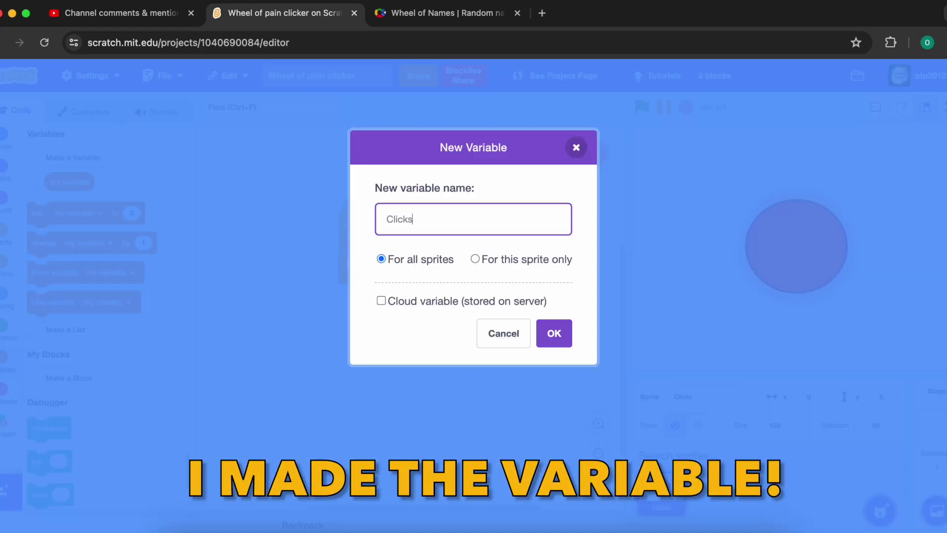
key(Return)
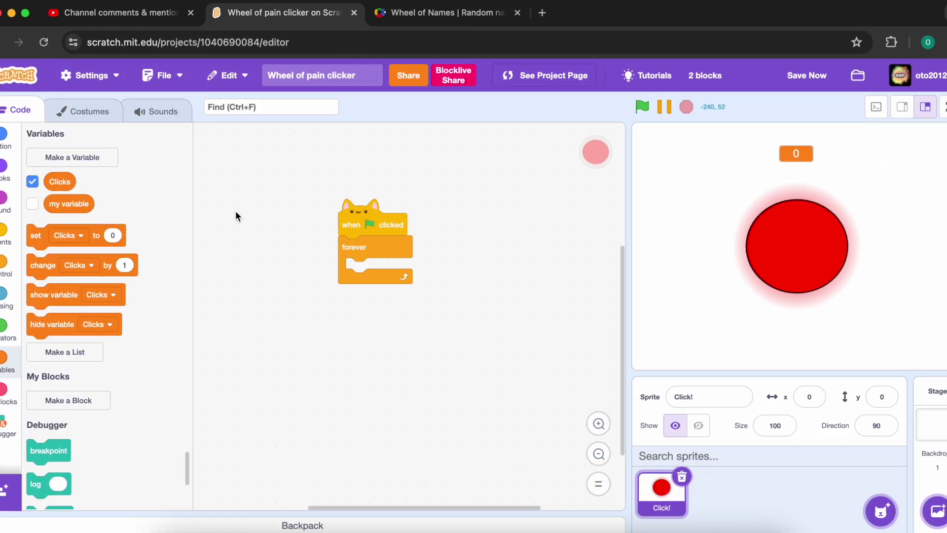
mouse_move(34, 235)
mouse_down()
mouse_move(318, 240)
mouse_move(308, 236)
mouse_up()
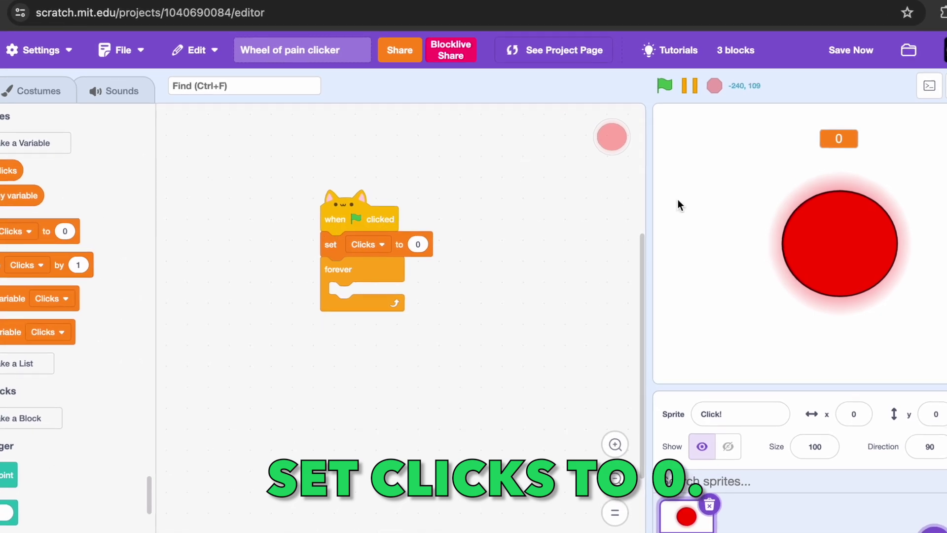
click(862, 44)
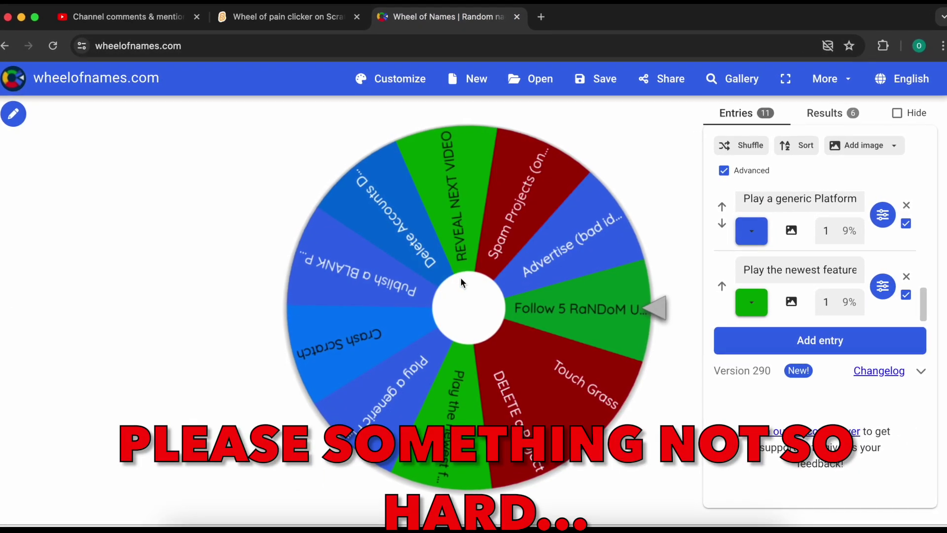
Spin the wheel and remove the winning 'Play a generic Platformer' entry
click(462, 278)
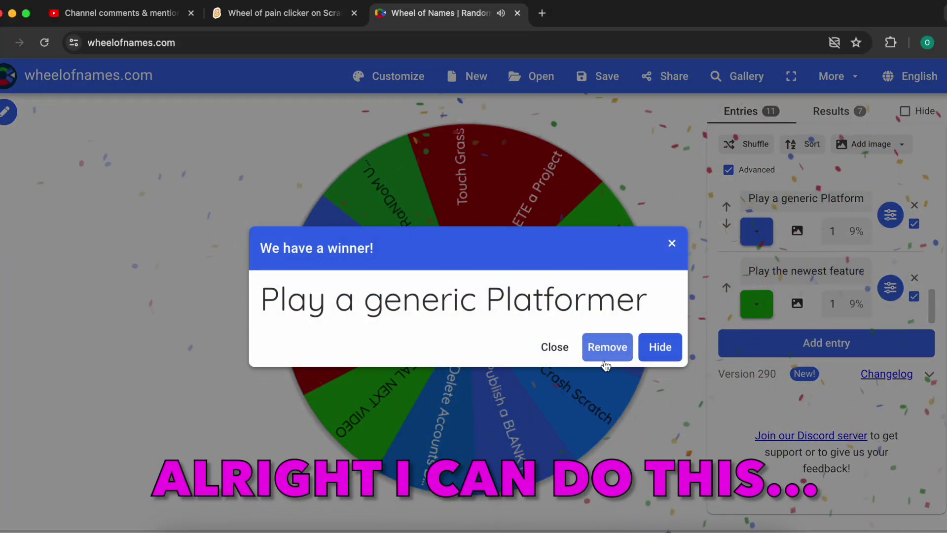
click(594, 349)
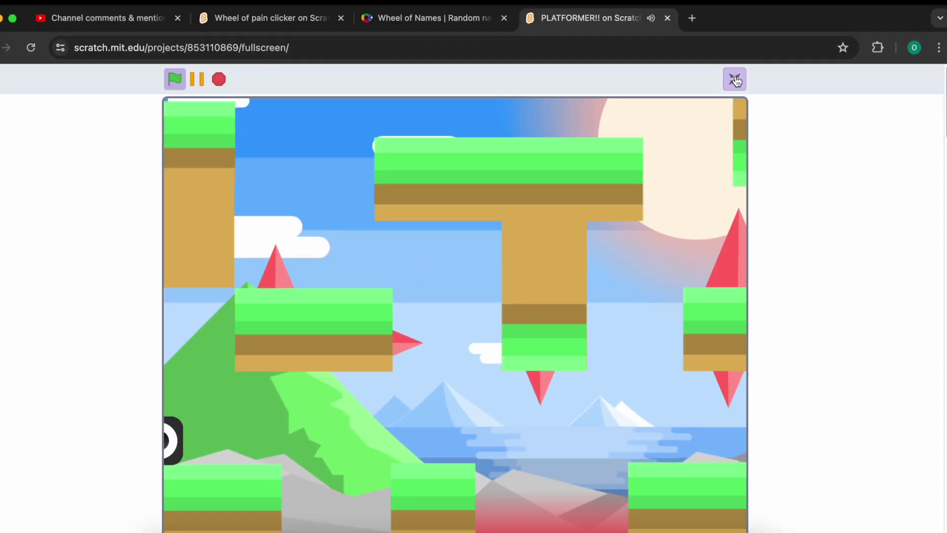
Leave platformer fullscreen, post a comment, then add if-then inside the forever loop and save
click(735, 80)
scroll(674, 287, up, 5)
scroll(677, 286, up, 5)
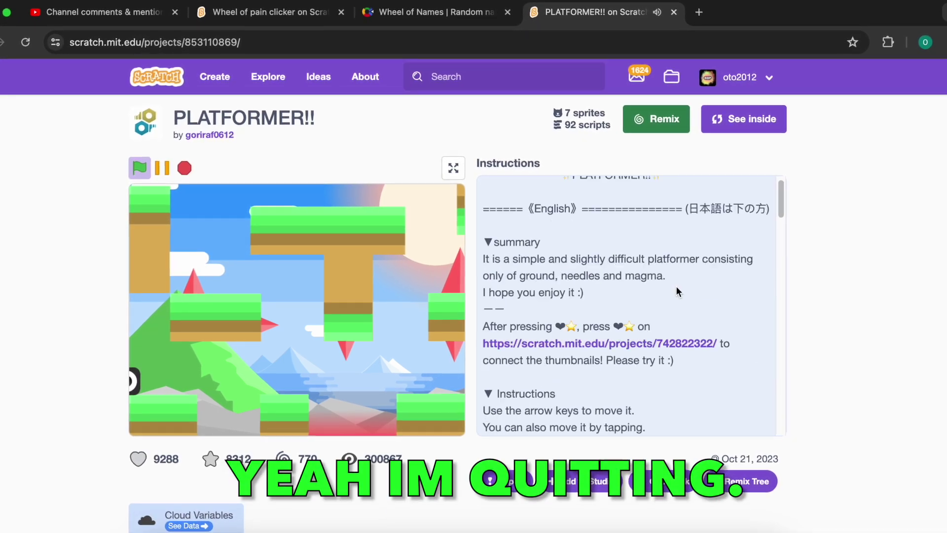
scroll(692, 282, up, 2)
scroll(823, 313, down, 3)
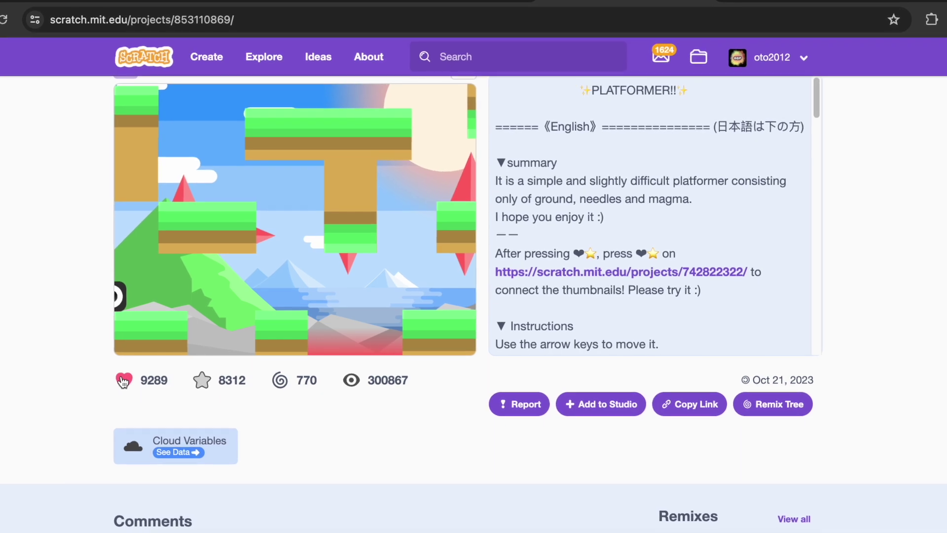
scroll(30, 369, down, 3)
scroll(22, 354, down, 3)
scroll(17, 355, down, 3)
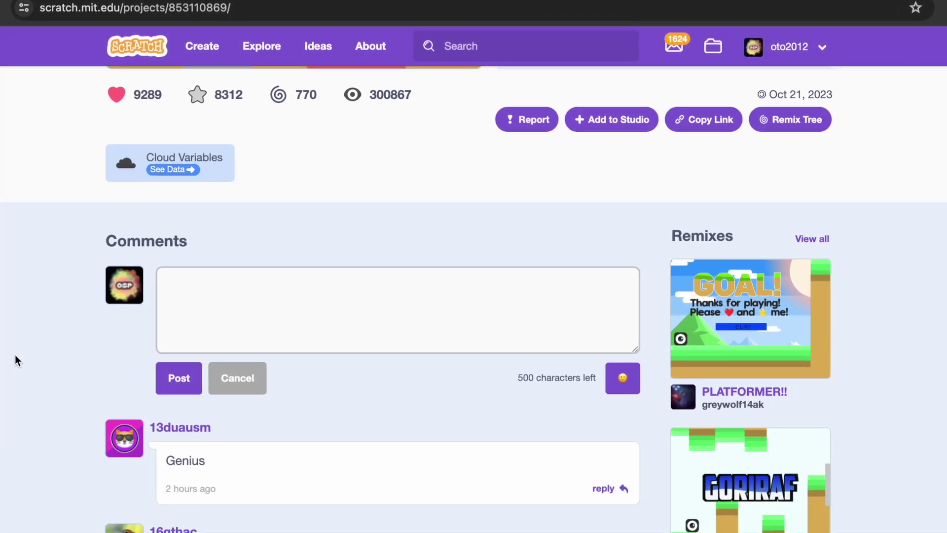
scroll(148, 353, down, 1)
click(281, 285)
text(HARD or i just have)
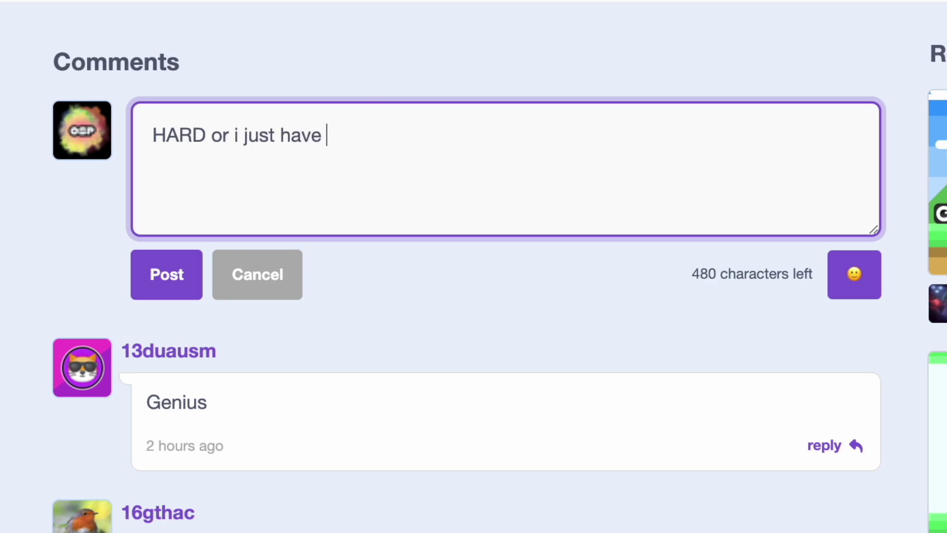
click(166, 274)
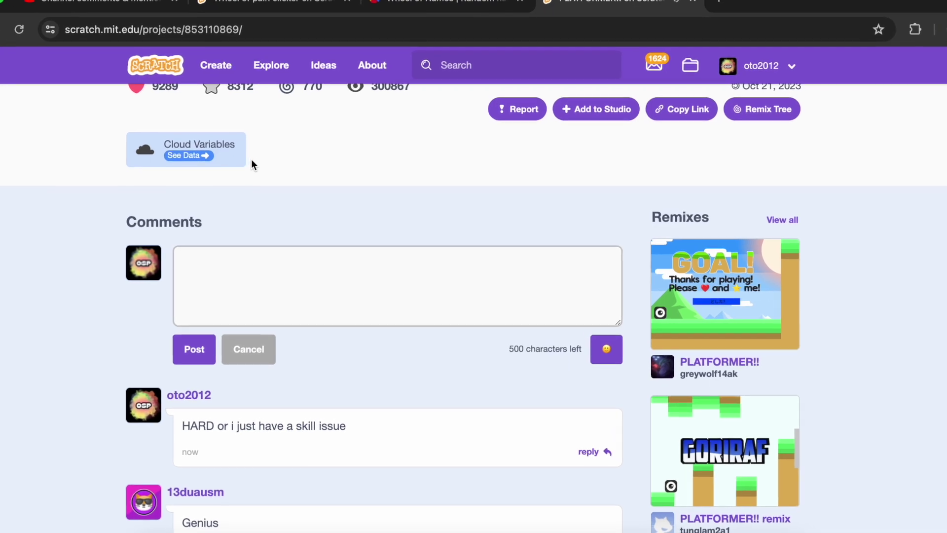
scroll(252, 162, up, 5)
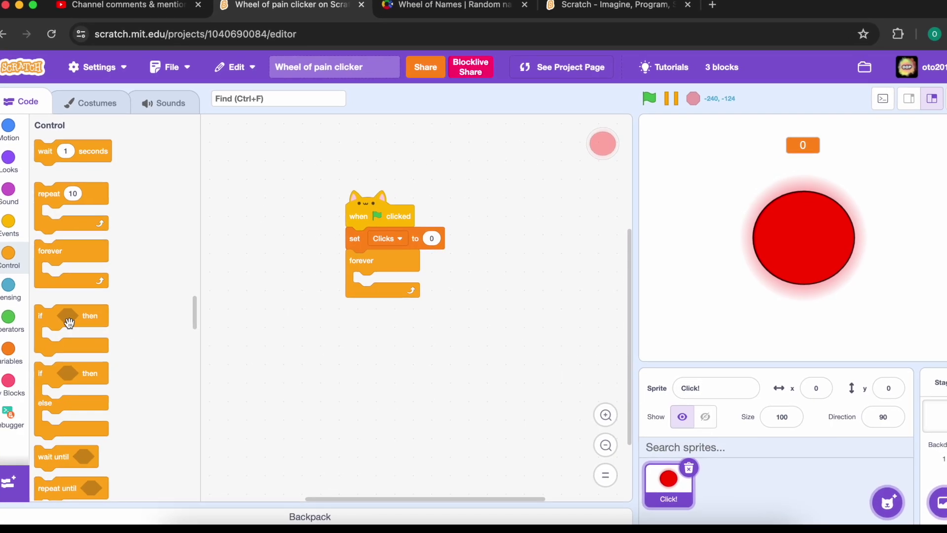
drag(56, 318, 370, 282)
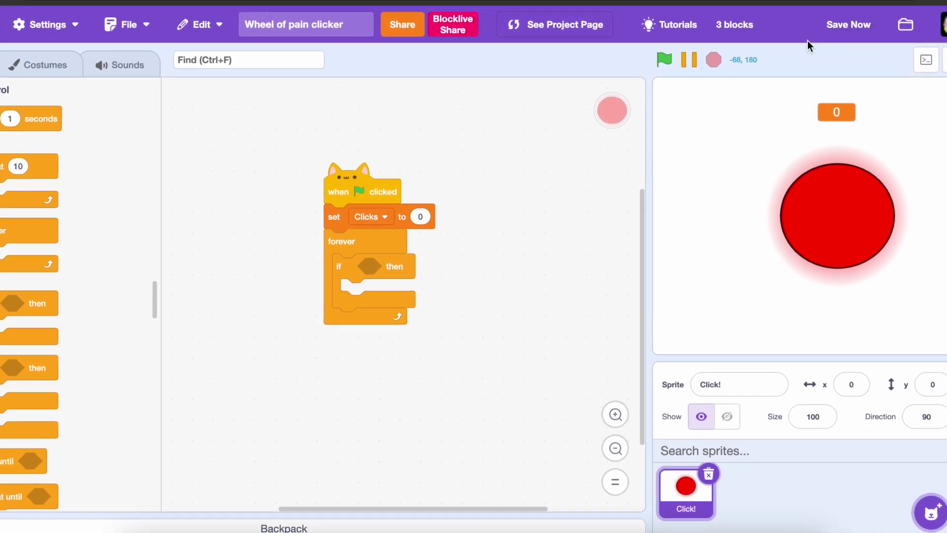
click(837, 35)
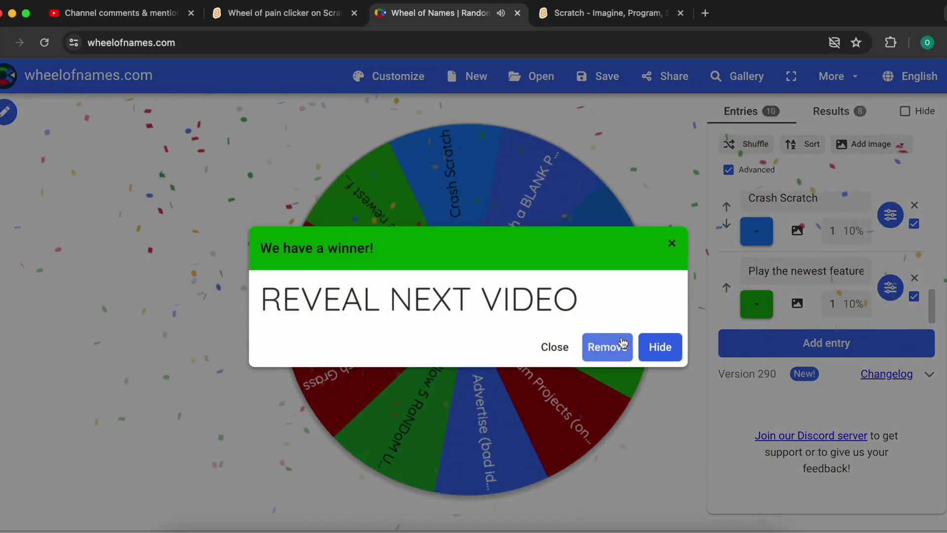
Remove 'REVEAL NEXT VIDEO' from the wheel, then drop an 'and' operator into the if slot
click(607, 346)
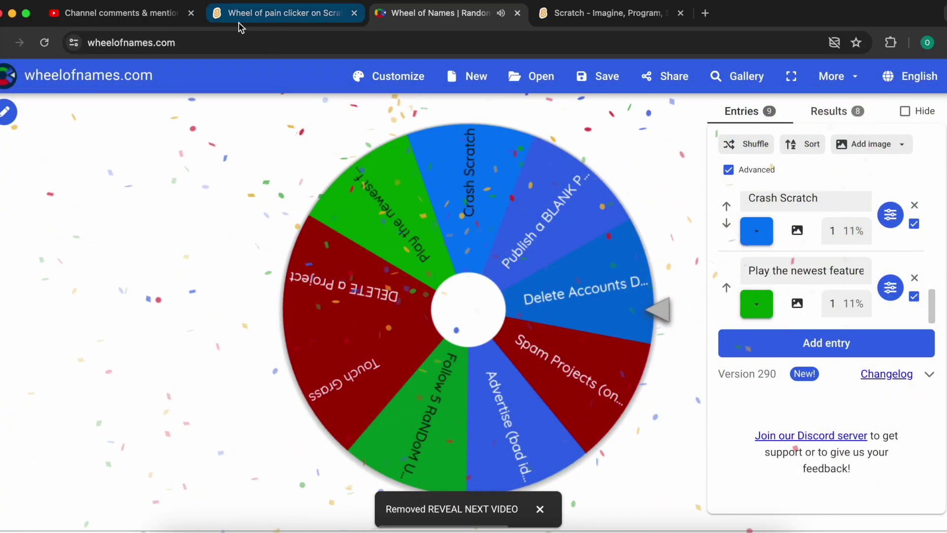
click(238, 24)
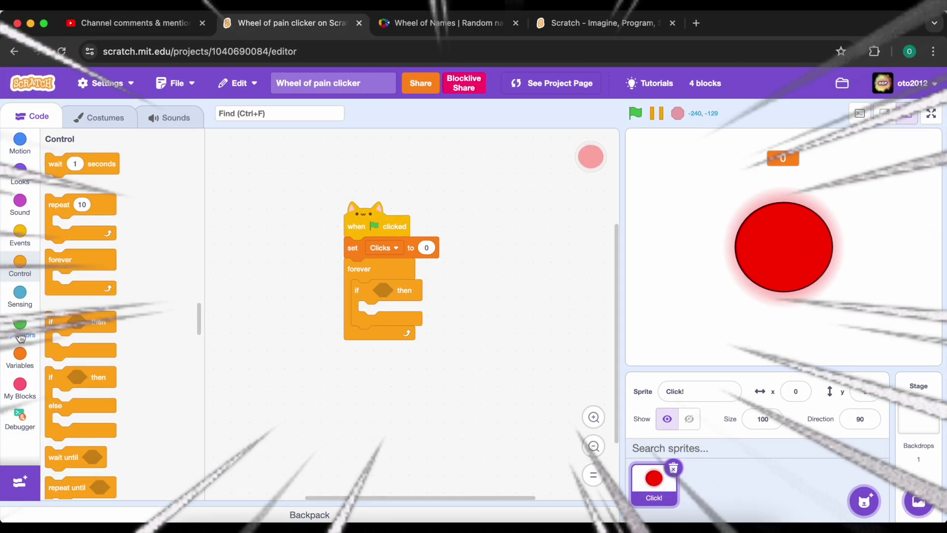
click(21, 334)
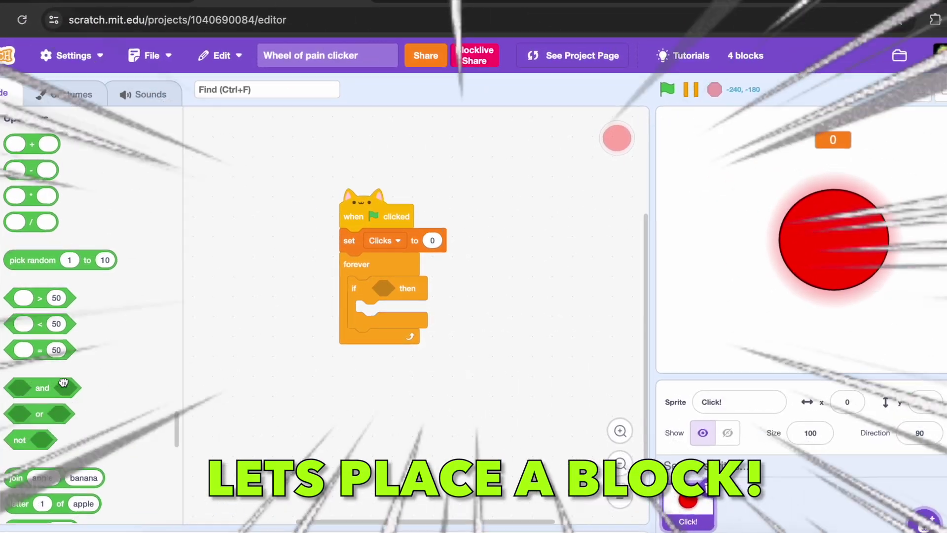
drag(43, 386, 403, 290)
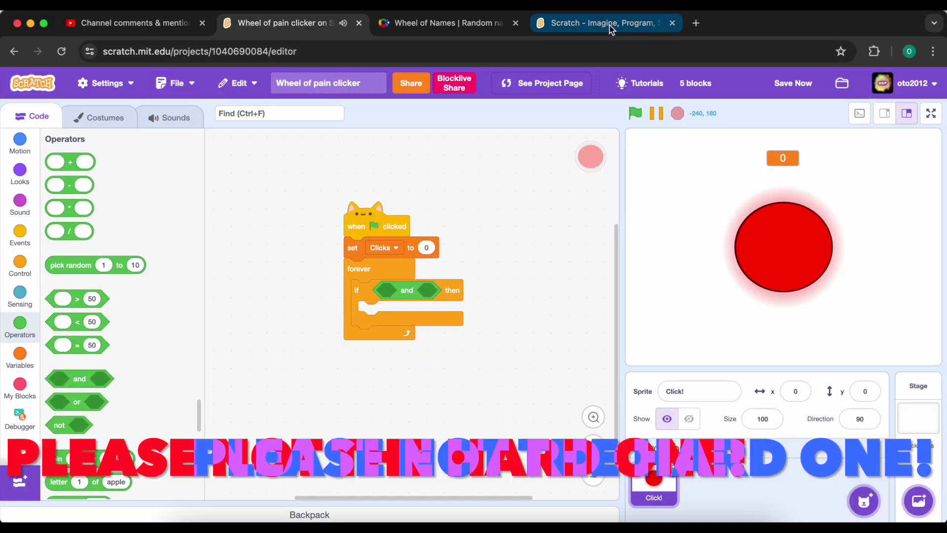
Spin the wheel and remove the winning 'Spam Projects (on new account)' entry
click(447, 19)
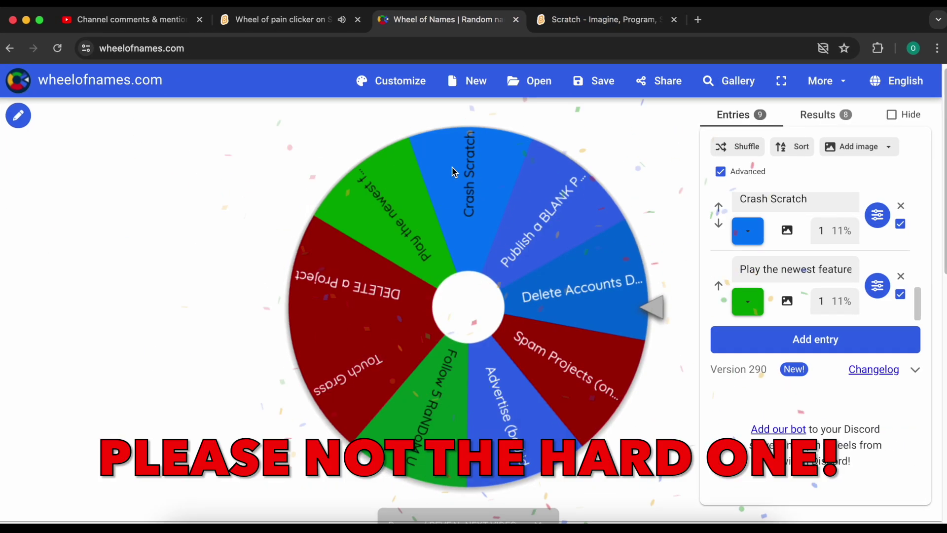
click(464, 292)
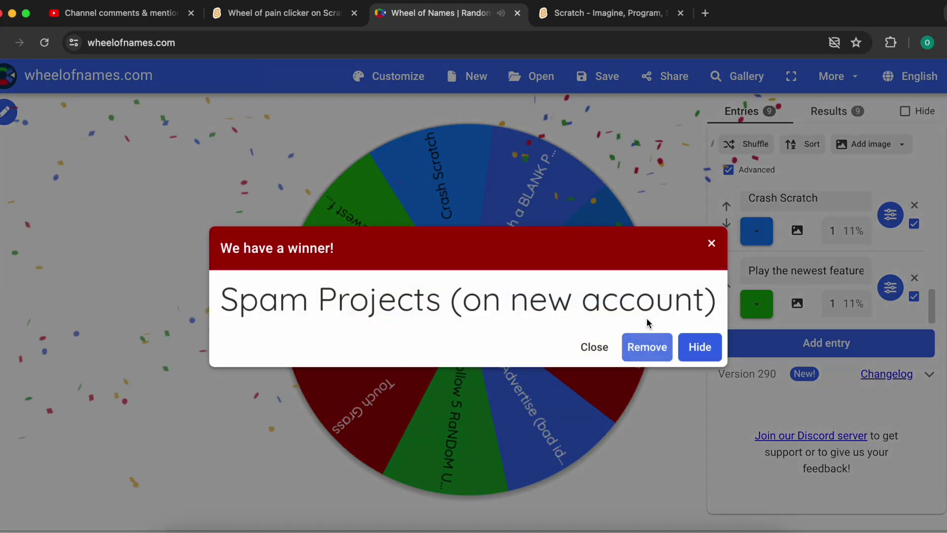
click(647, 347)
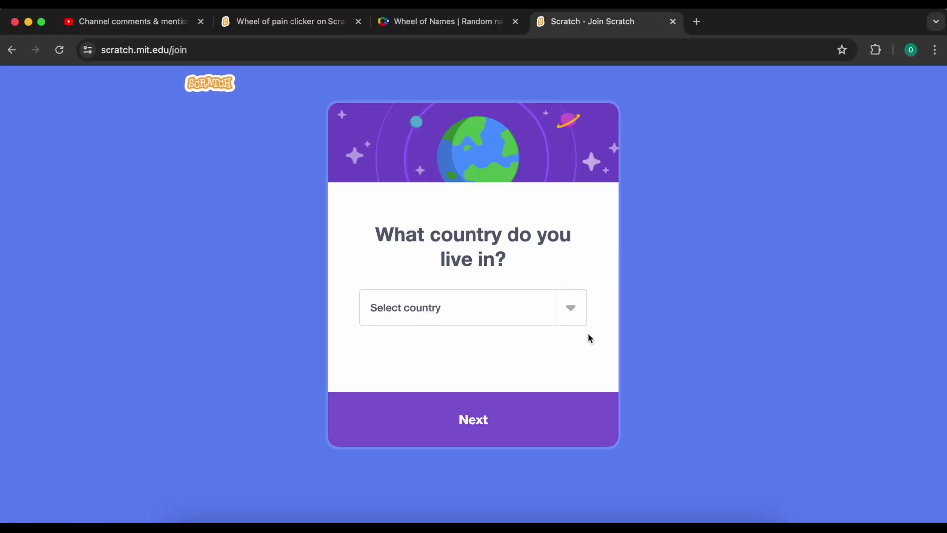
Complete the Join Scratch form with country Antarctica, birth date December 1902, and gender Male
click(571, 308)
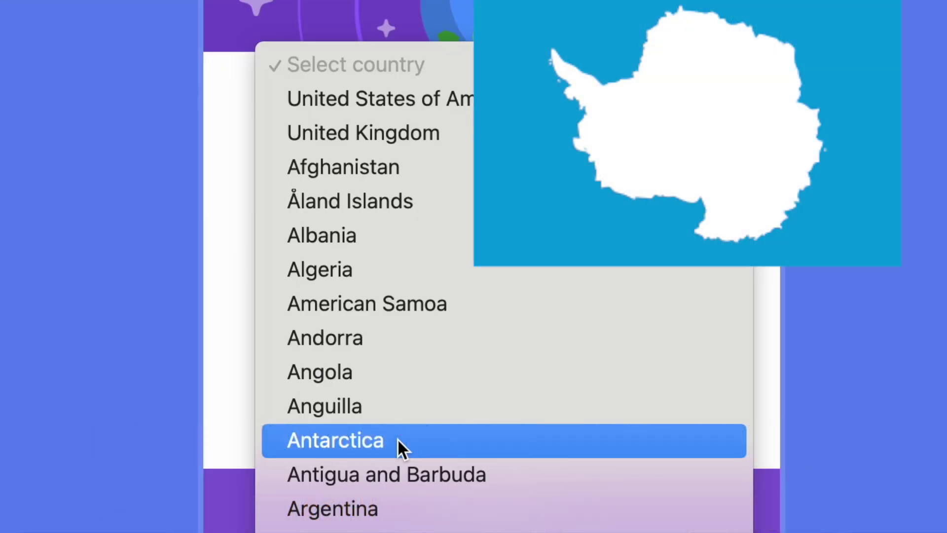
click(398, 438)
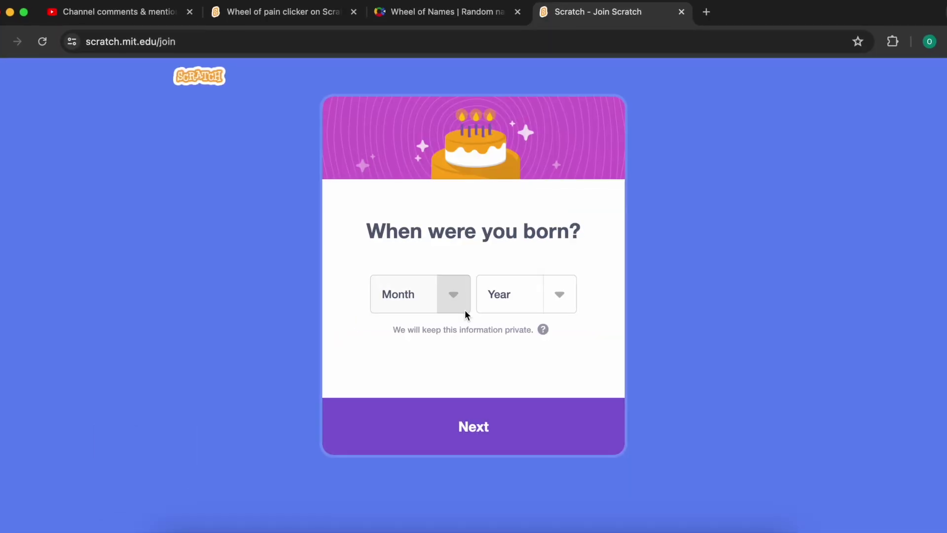
click(419, 294)
click(415, 511)
click(526, 294)
scroll(522, 406, down, 15)
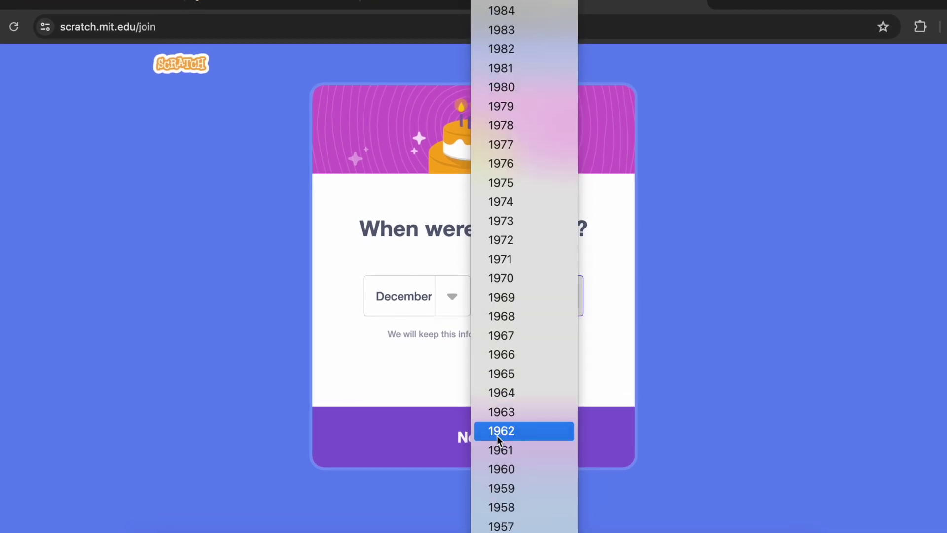
click(524, 503)
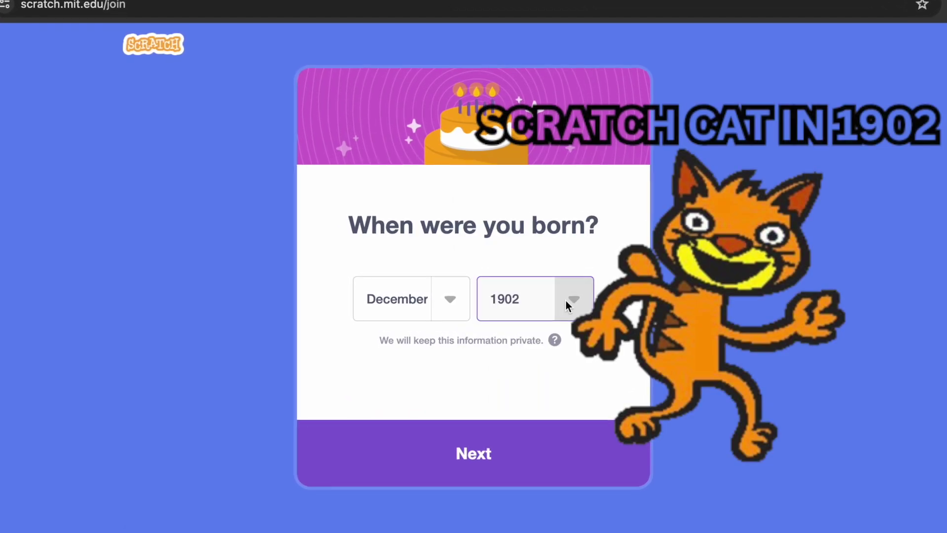
mouse_move(555, 340)
click(511, 419)
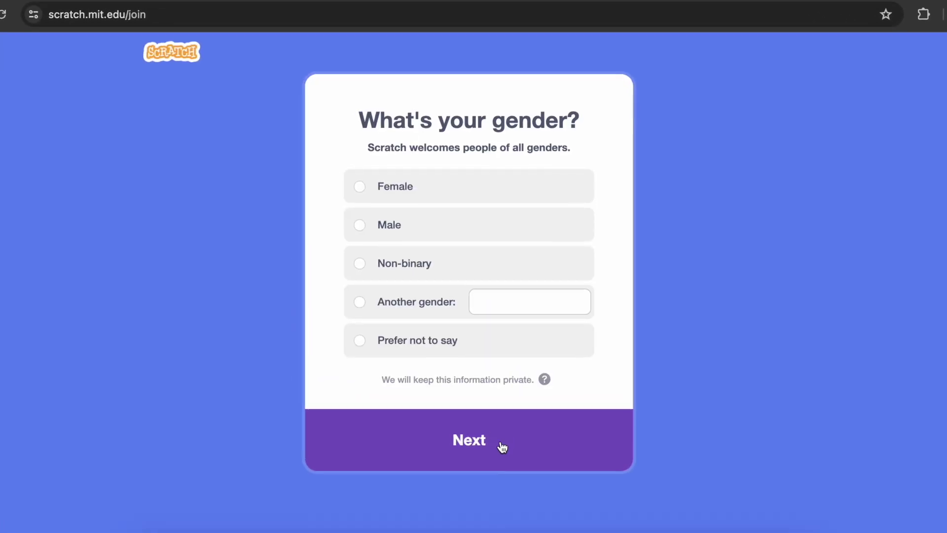
click(381, 221)
click(412, 448)
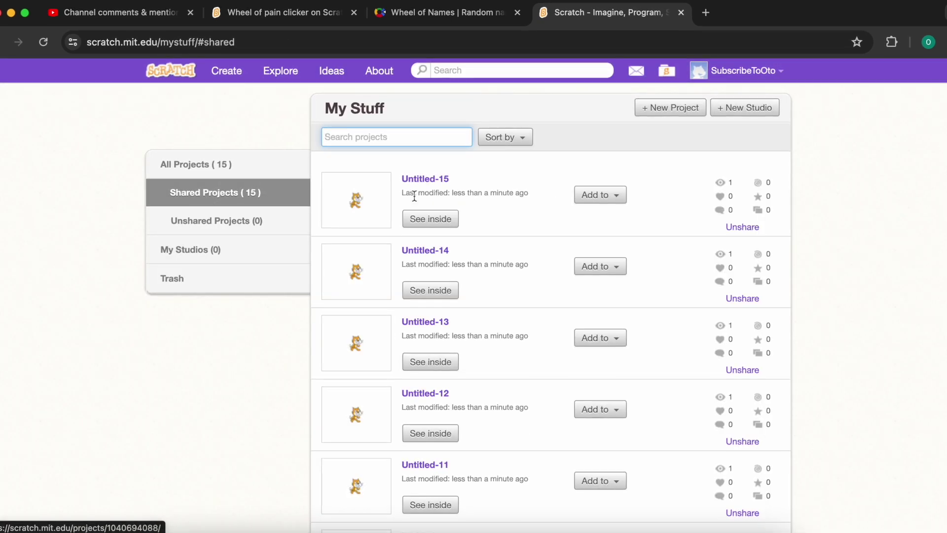
scroll(428, 186, down, 10)
scroll(419, 209, down, 10)
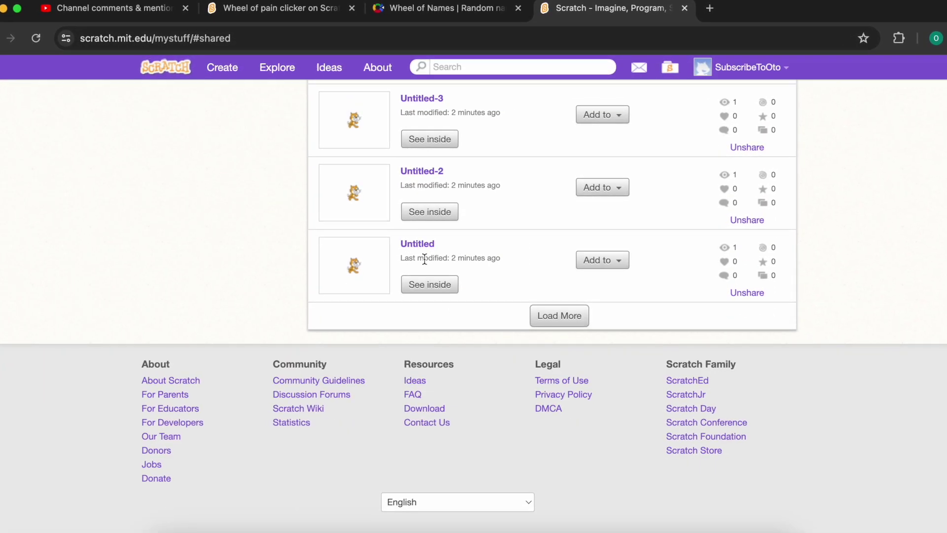
scroll(466, 261, up, 5)
scroll(475, 332, up, 5)
scroll(460, 365, up, 5)
scroll(460, 362, up, 3)
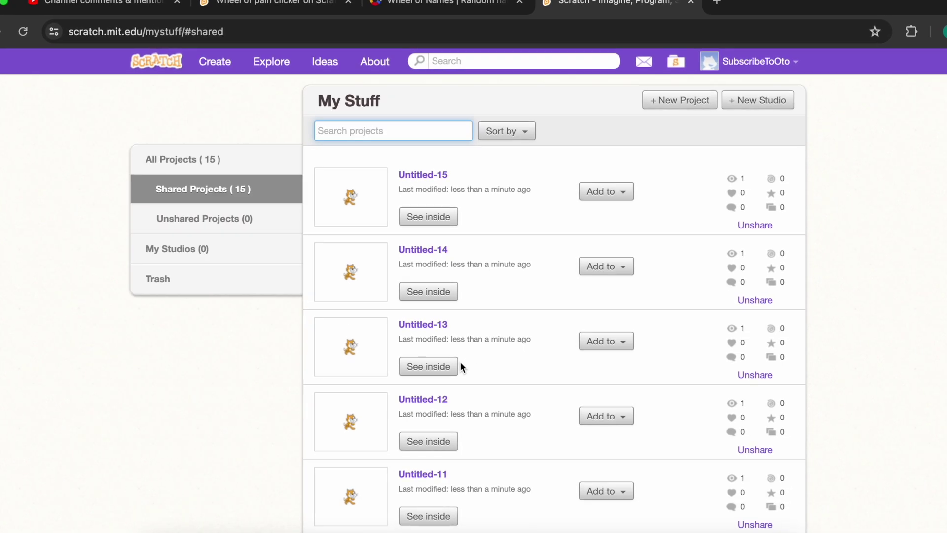
scroll(460, 361, down, 8)
scroll(483, 350, down, 5)
scroll(483, 350, up, 3)
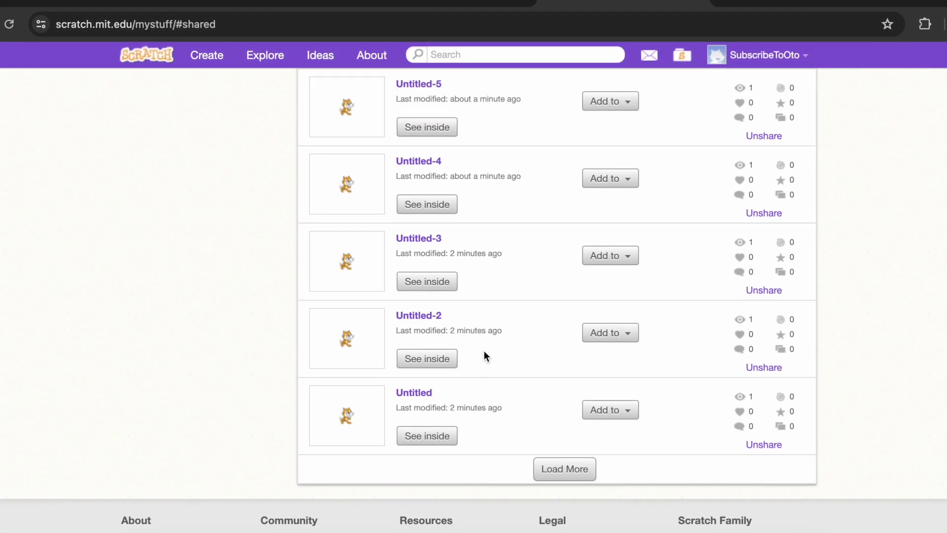
scroll(484, 350, up, 10)
scroll(484, 350, down, 5)
scroll(484, 351, down, 8)
scroll(484, 350, up, 12)
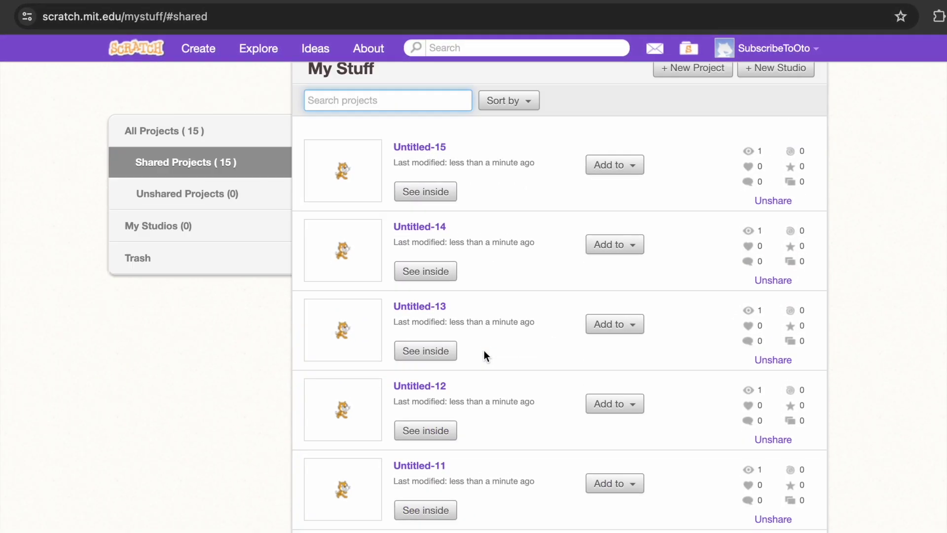
scroll(484, 350, down, 12)
scroll(484, 351, up, 12)
scroll(484, 350, down, 2)
scroll(484, 352, up, 3)
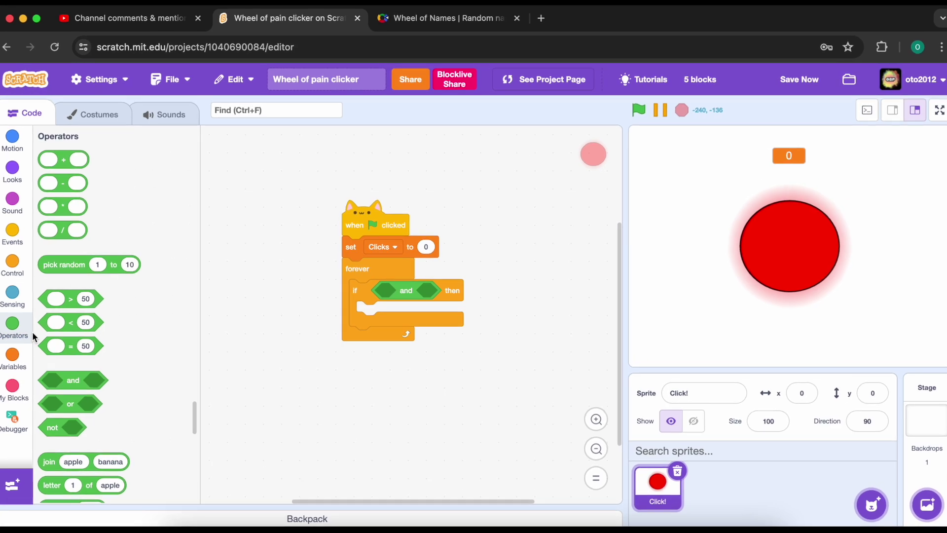
Drop a Sensing 'mouse down?' block into the if block's condition
click(19, 295)
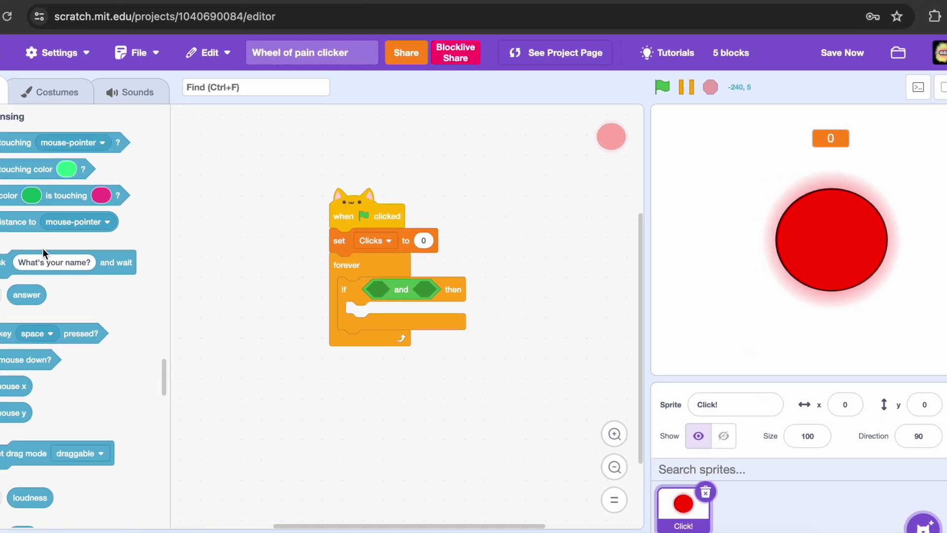
drag(37, 357, 397, 299)
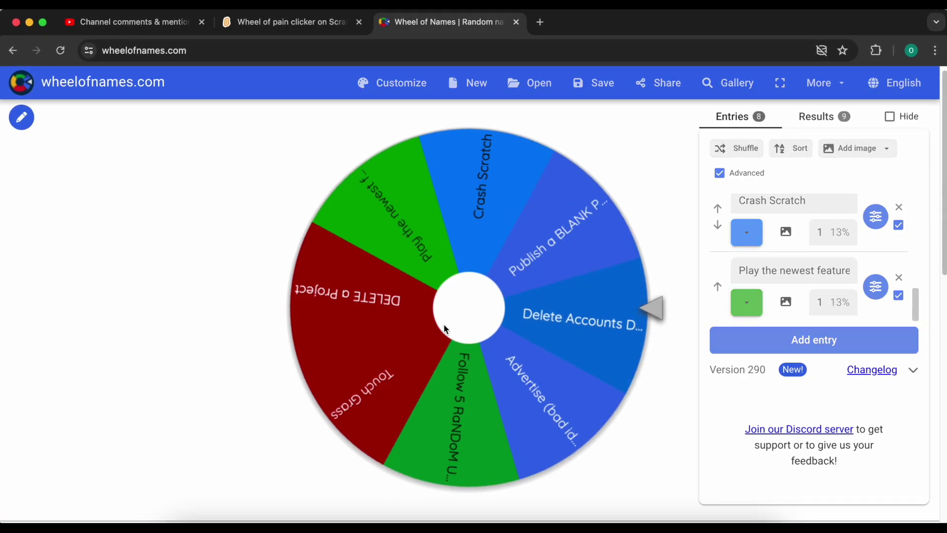
Spin the wheel and remove the winner, 'Delete Accounts Description'
click(443, 323)
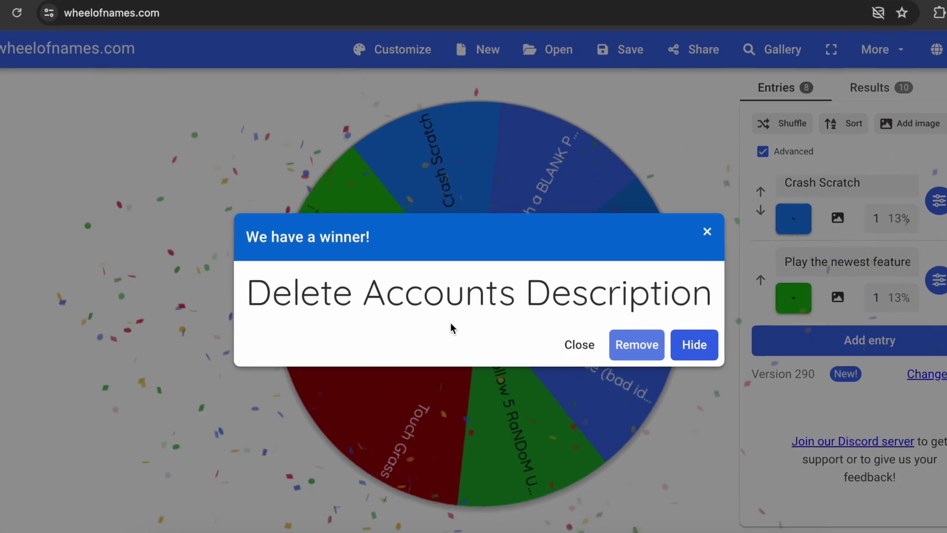
click(647, 351)
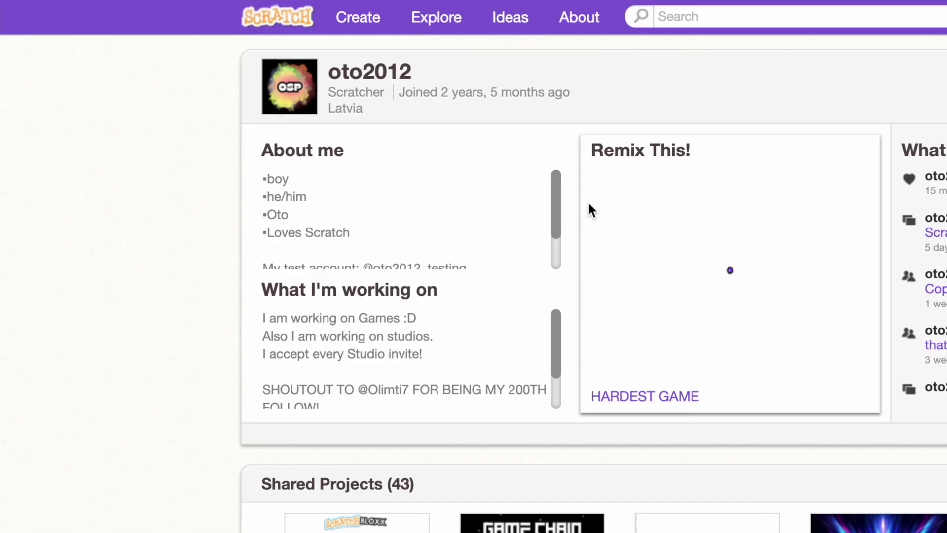
scroll(383, 229, up, 3)
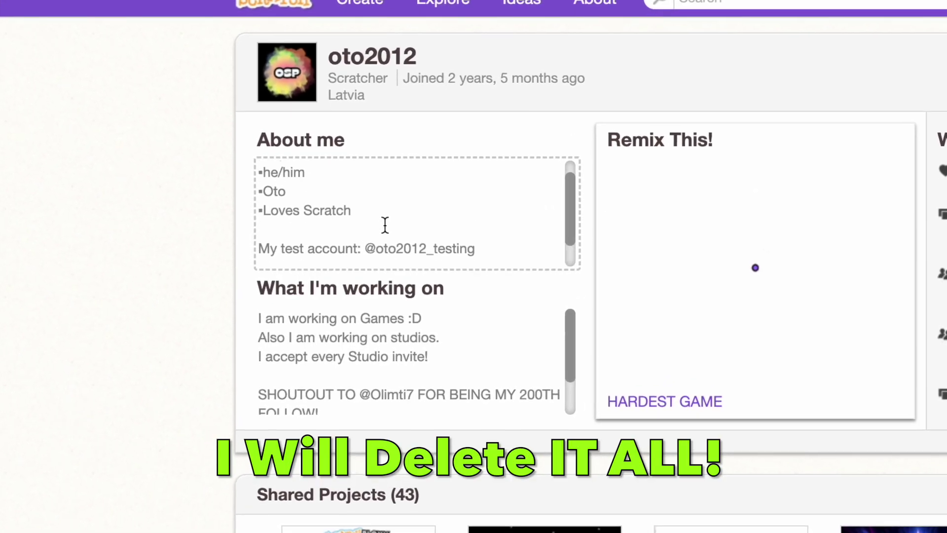
Erase the What I'm working on and About me texts, then drag out a 'touching mouse-pointer?' block
click(396, 358)
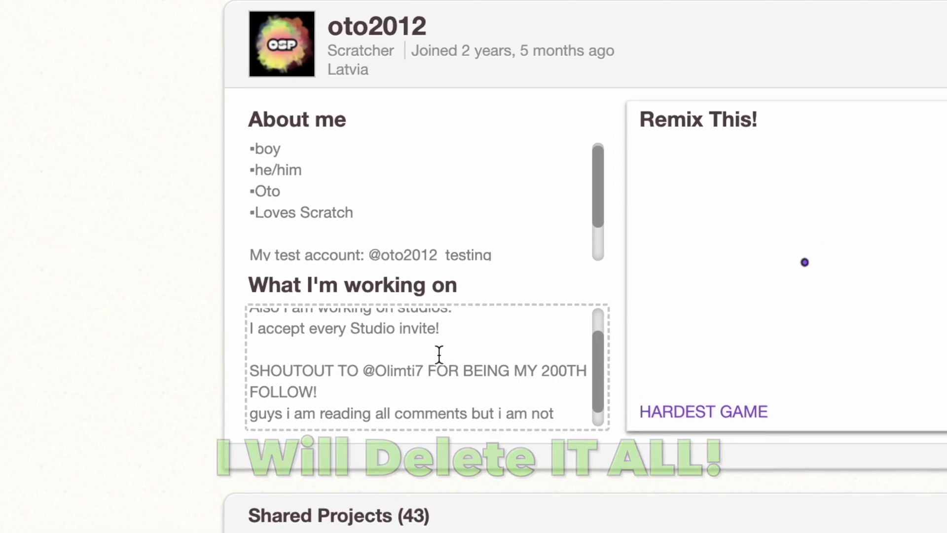
scroll(438, 356, down, 2)
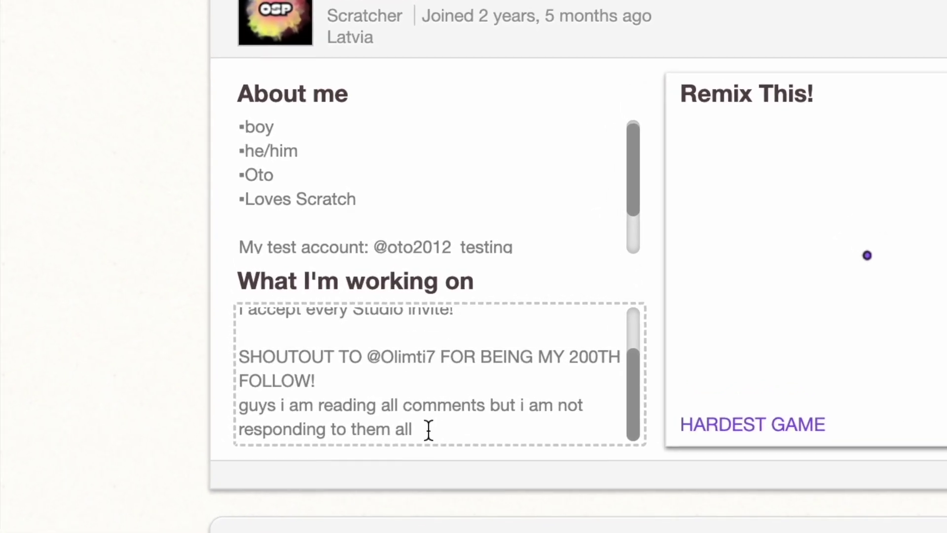
drag(428, 429, 222, 308)
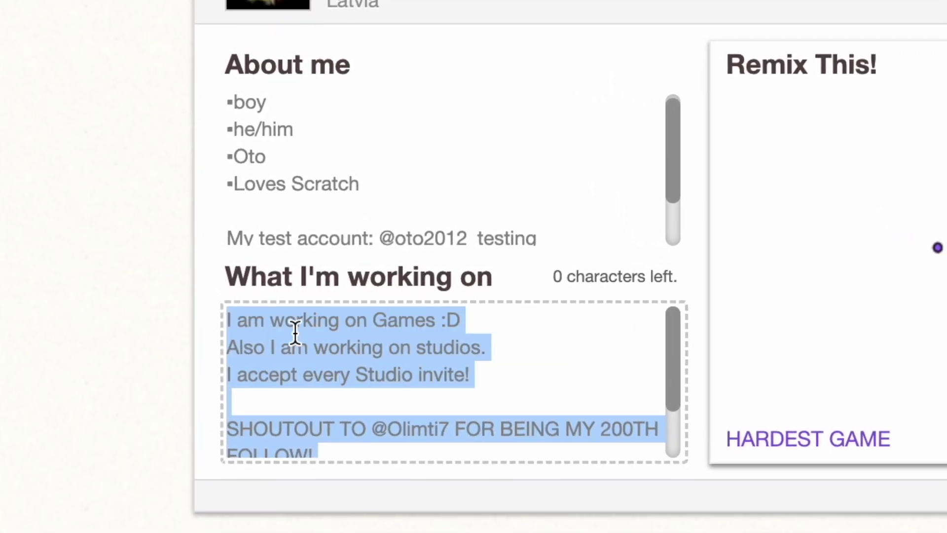
key(BackSpace)
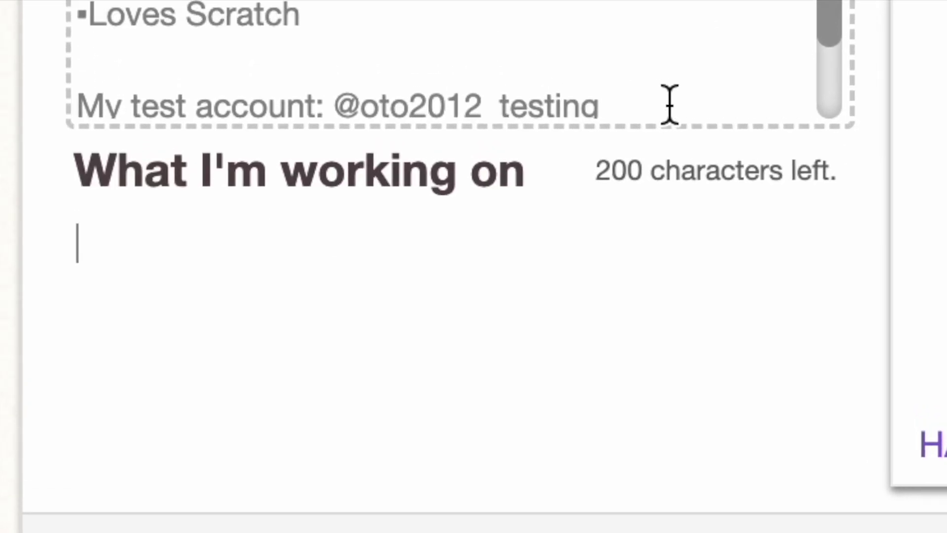
drag(669, 104, 81, 4)
key(BackSpace)
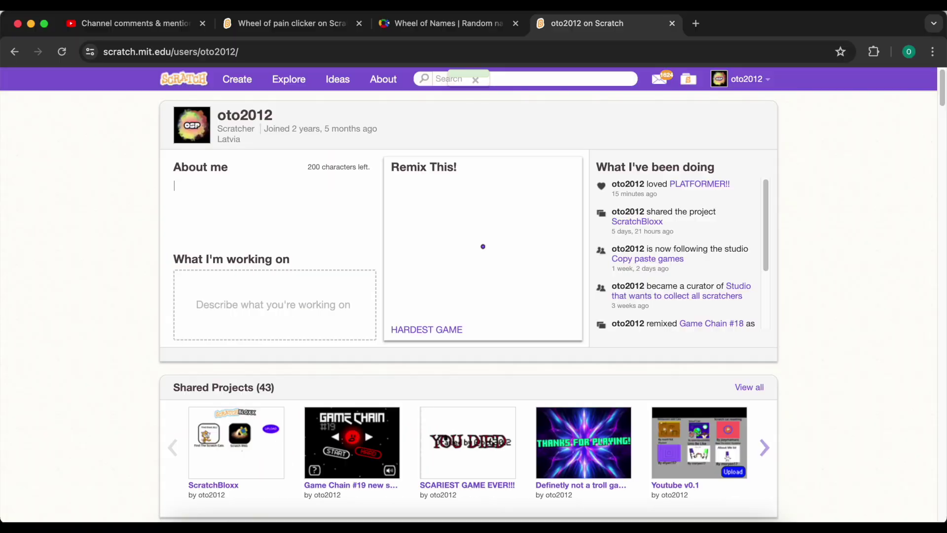
click(83, 242)
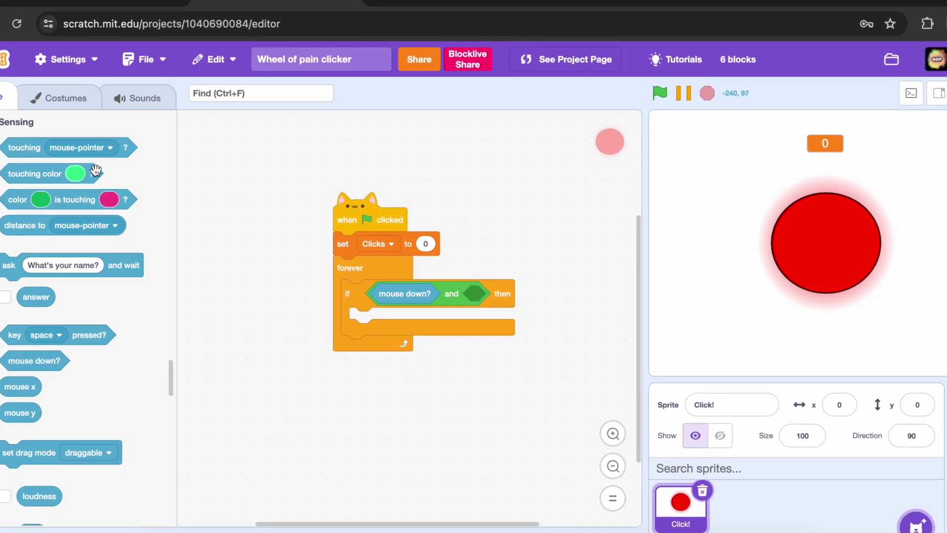
mouse_move(42, 154)
mouse_down()
mouse_move(403, 183)
mouse_move(481, 295)
mouse_up()
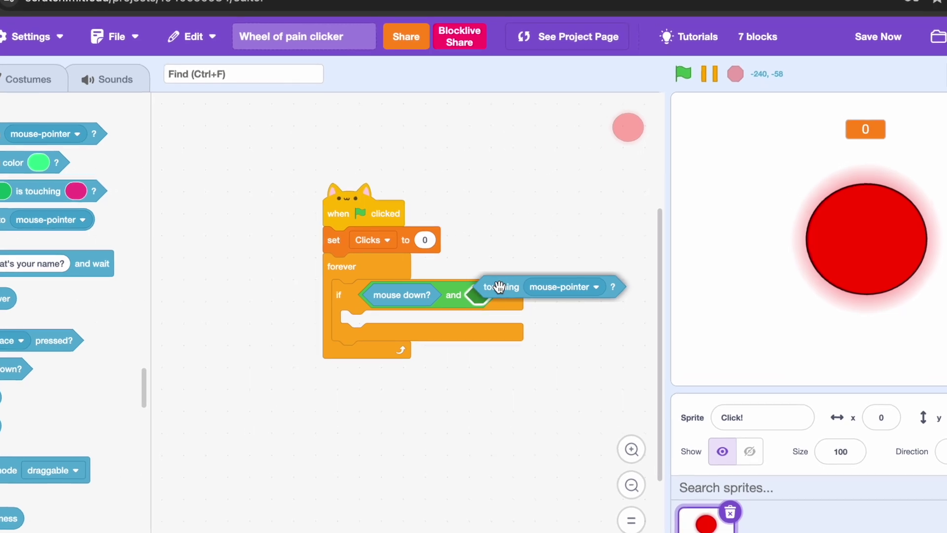
Spin the wheel onto 'DELETE a Project' and return to the My Stuff page
click(459, 30)
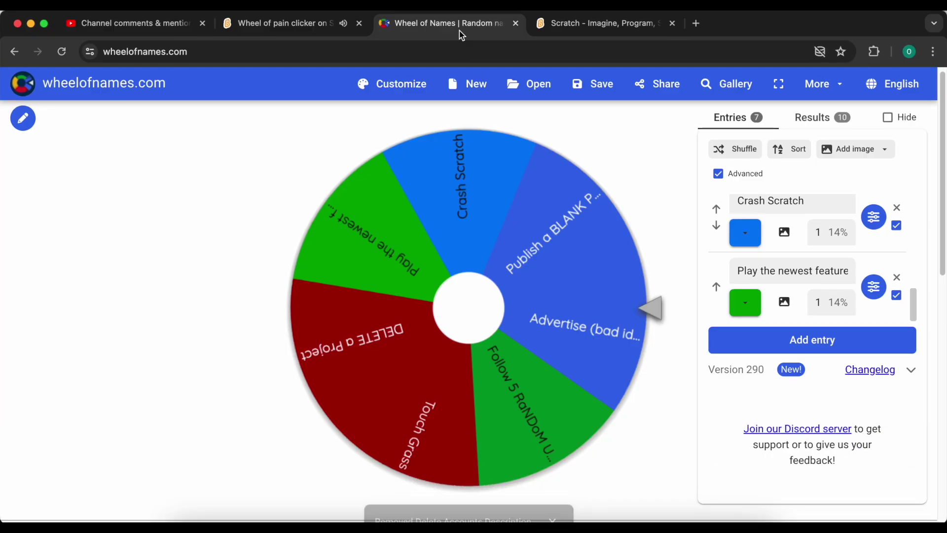
click(450, 319)
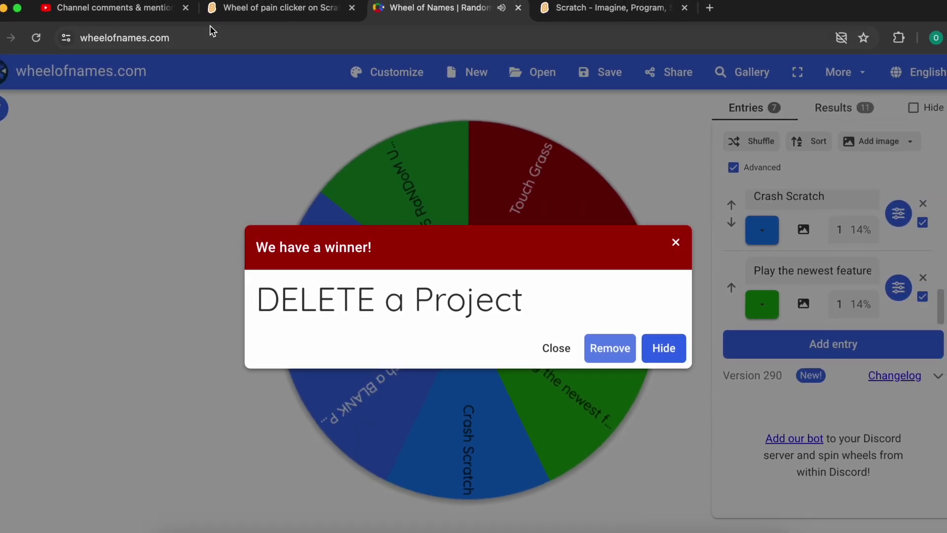
key(ctrl+Tab)
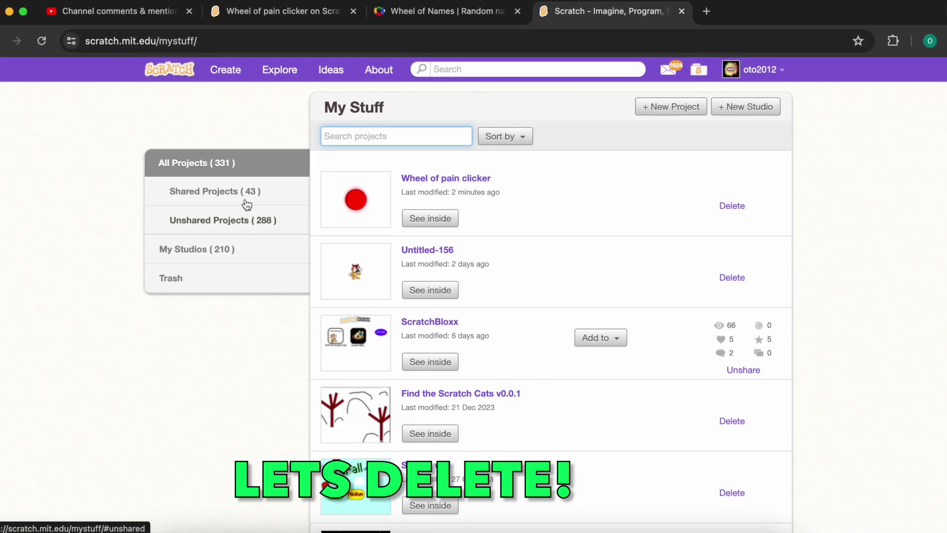
Unshare Dodger game, trash it, and empty the trash using the account password
click(245, 193)
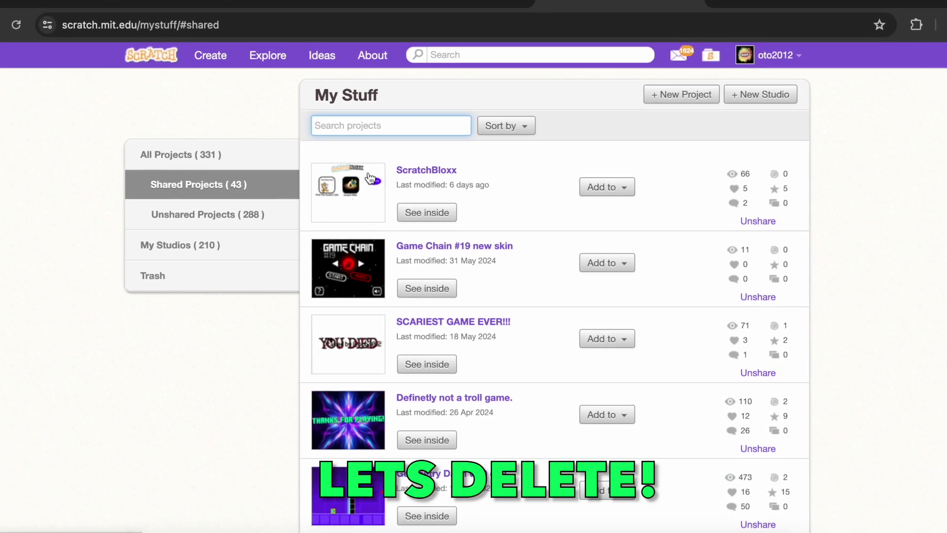
scroll(471, 151, down, 3)
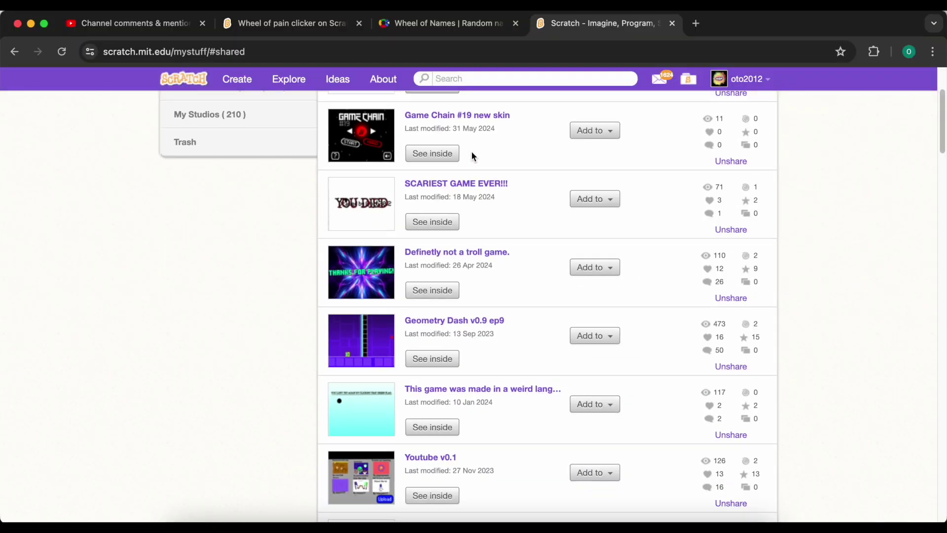
scroll(471, 150, down, 5)
scroll(470, 144, down, 5)
scroll(470, 141, down, 5)
scroll(470, 133, down, 5)
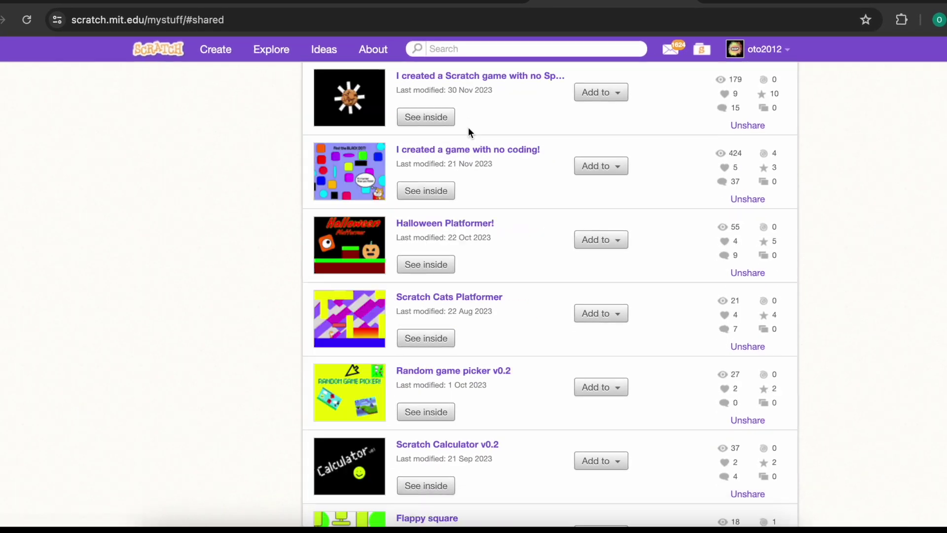
scroll(468, 132, down, 5)
scroll(466, 185, down, 2)
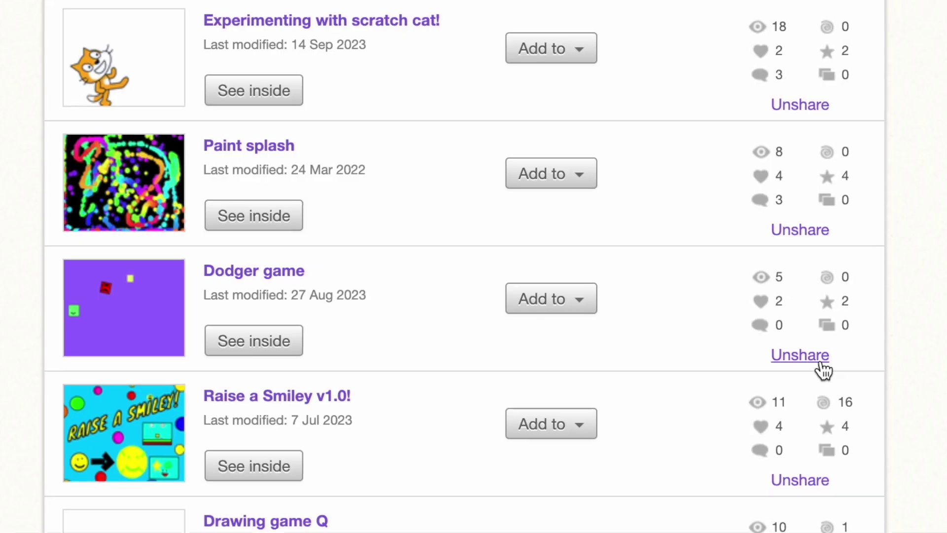
click(770, 358)
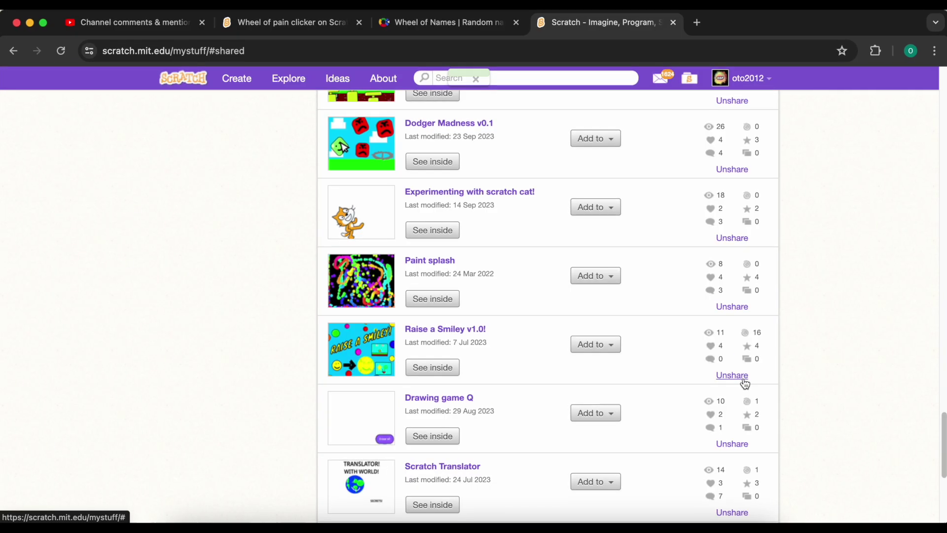
scroll(702, 333, up, 8)
scroll(587, 283, up, 8)
scroll(588, 282, up, 3)
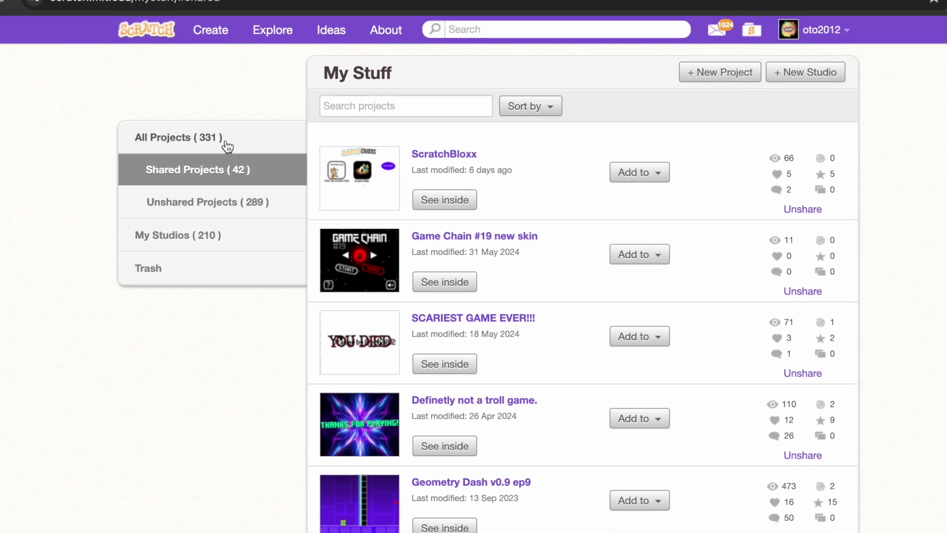
click(192, 151)
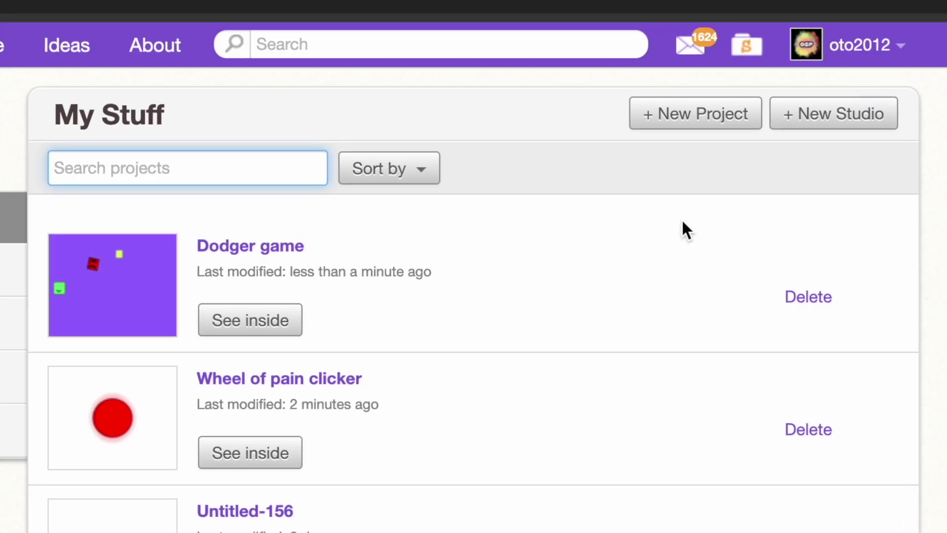
click(822, 299)
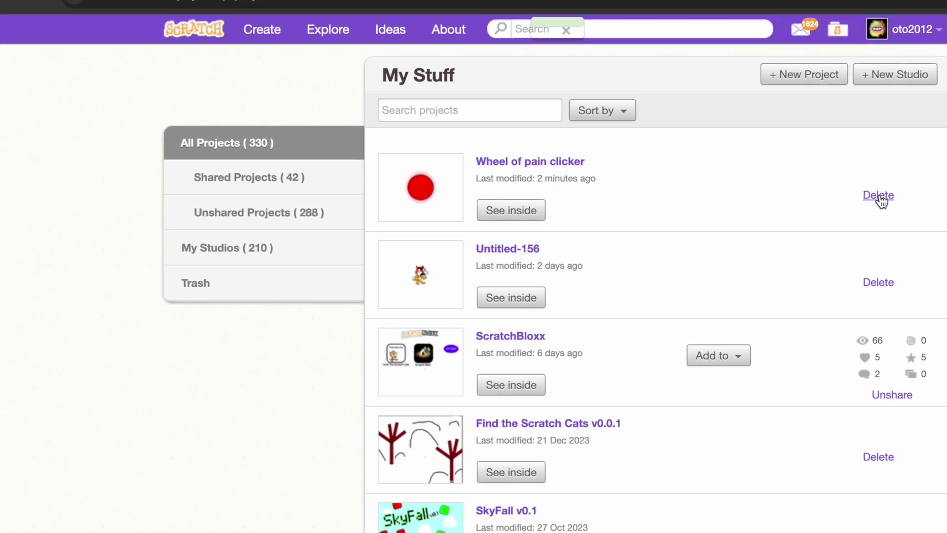
click(207, 288)
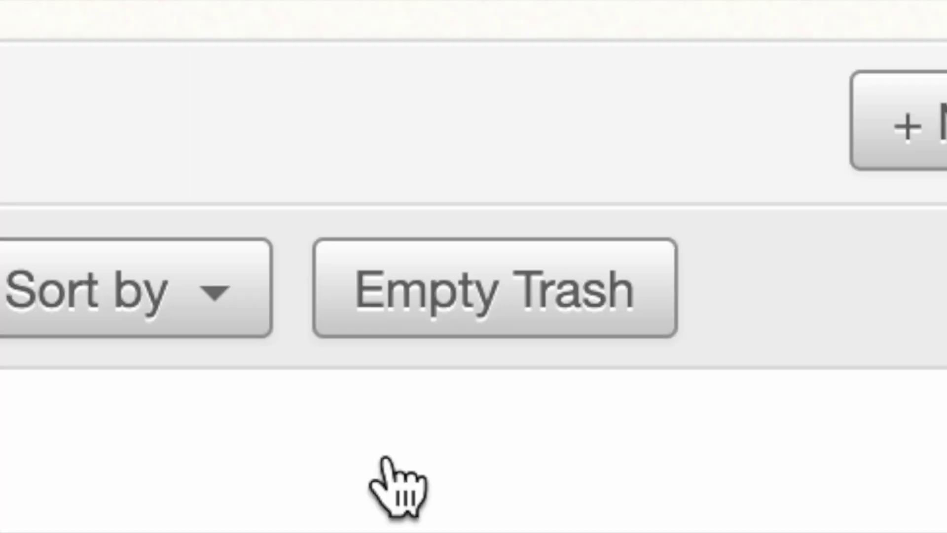
click(426, 326)
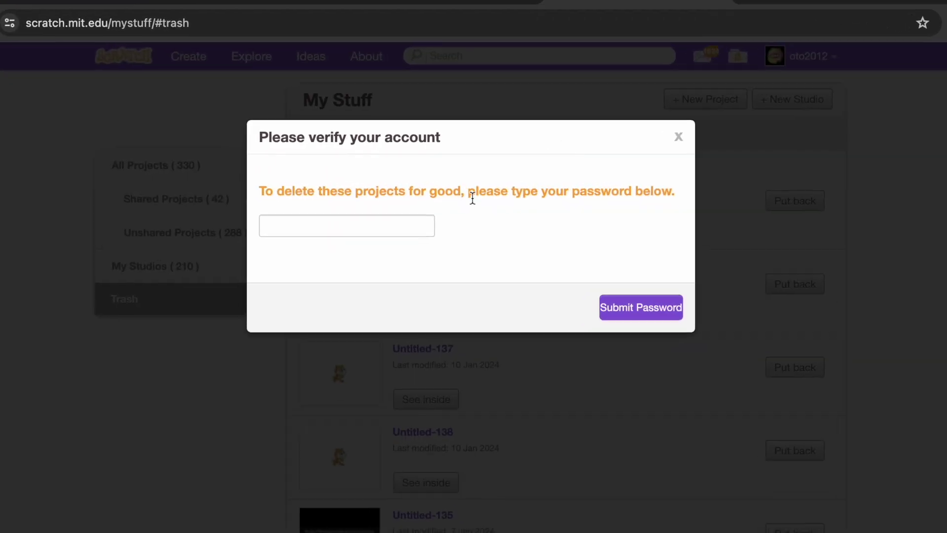
click(400, 230)
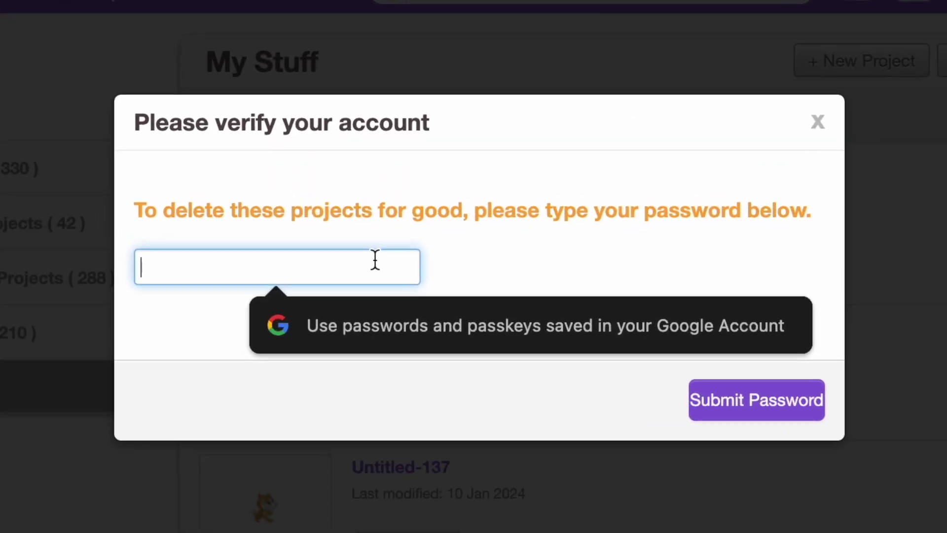
text(*********)
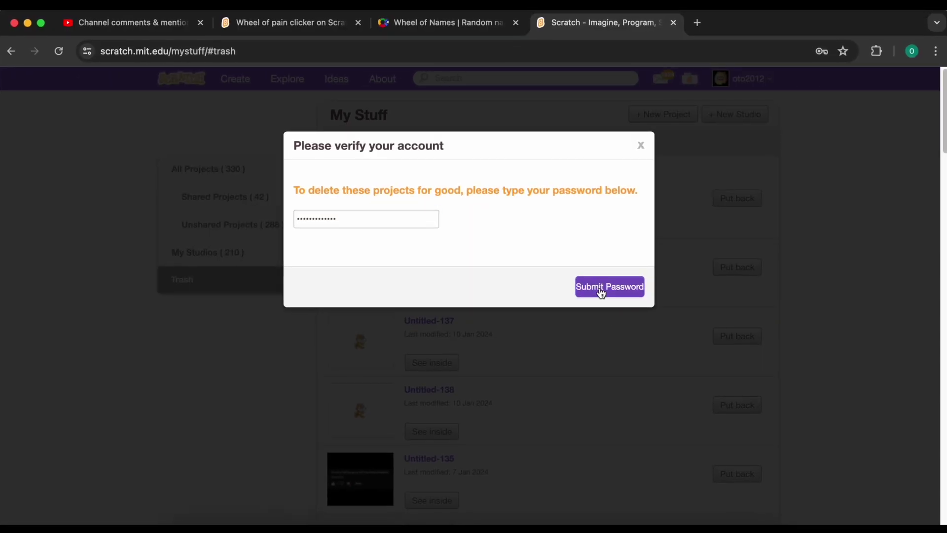
click(600, 291)
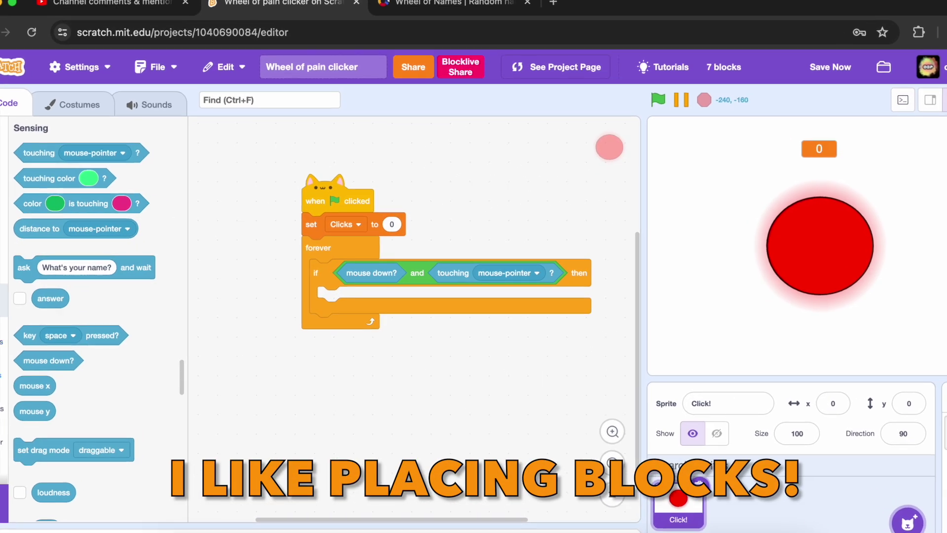
Place a 'change Clicks by 1' block inside the if-then
drag(15, 301, 222, 425)
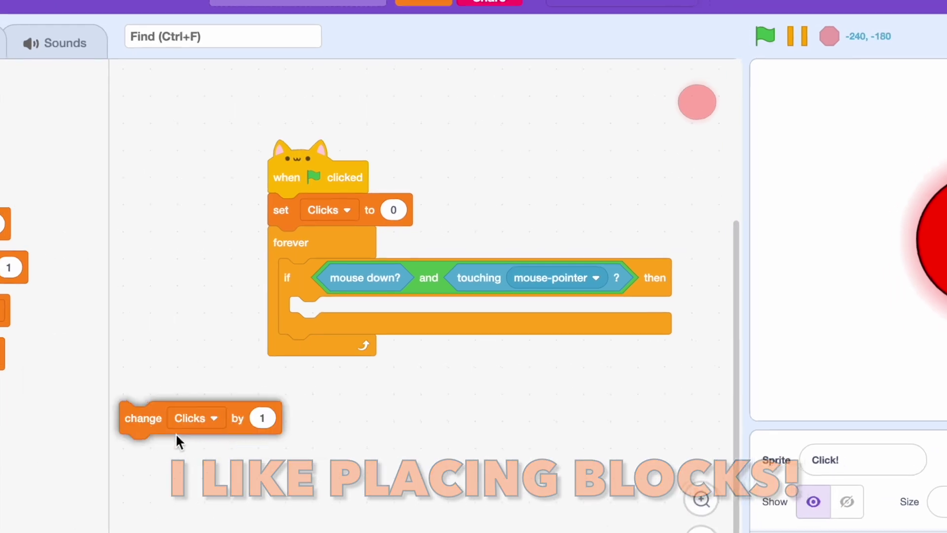
drag(296, 474, 299, 312)
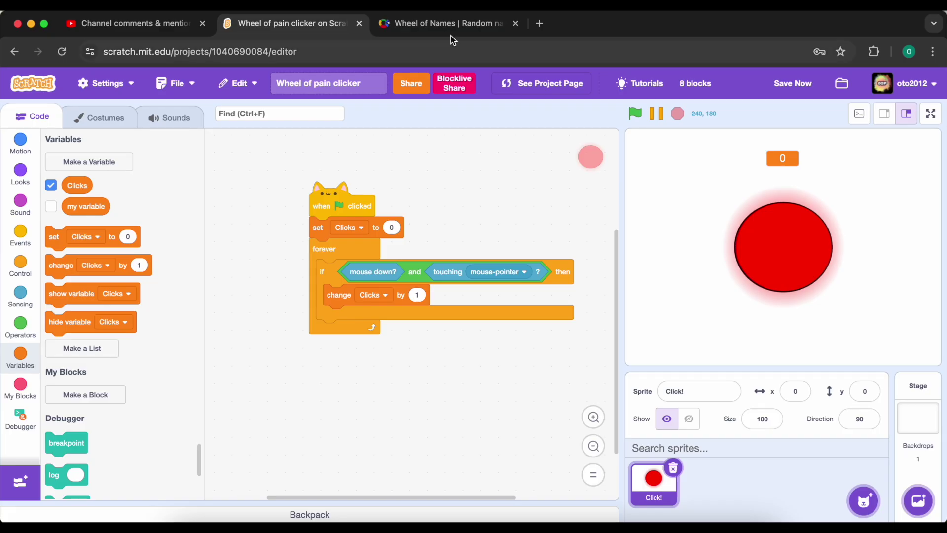
click(440, 27)
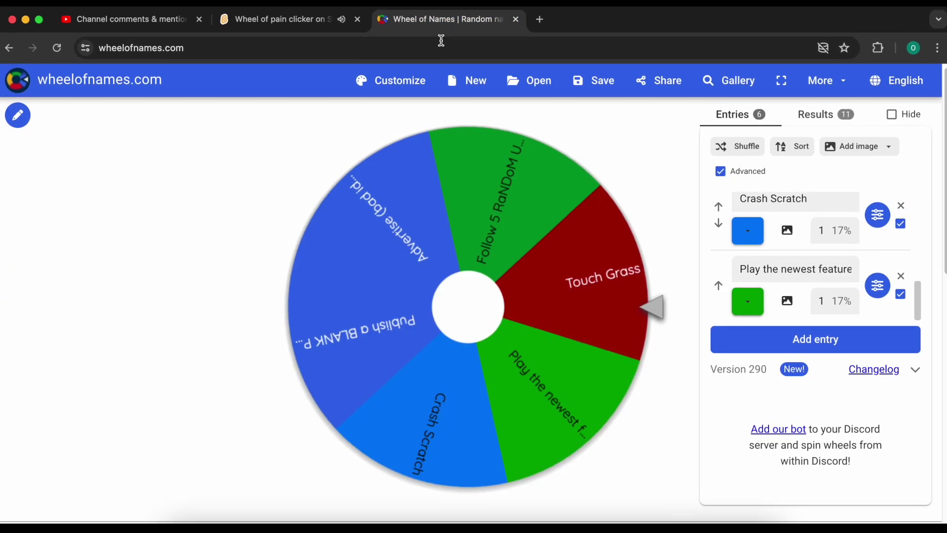
Spin the wheel onto 'Follow 5 RaNDoM Users' and hide the winner announcement
click(488, 319)
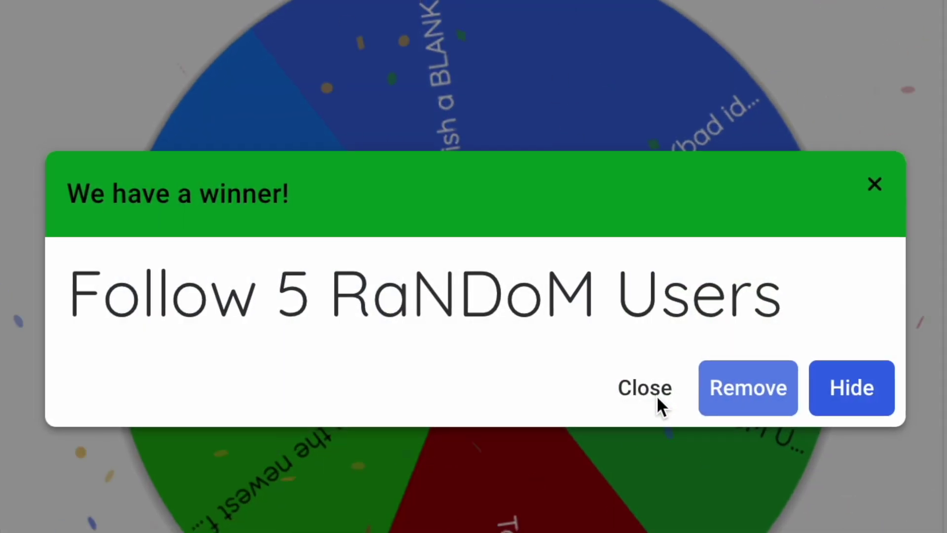
drag(82, 266, 779, 326)
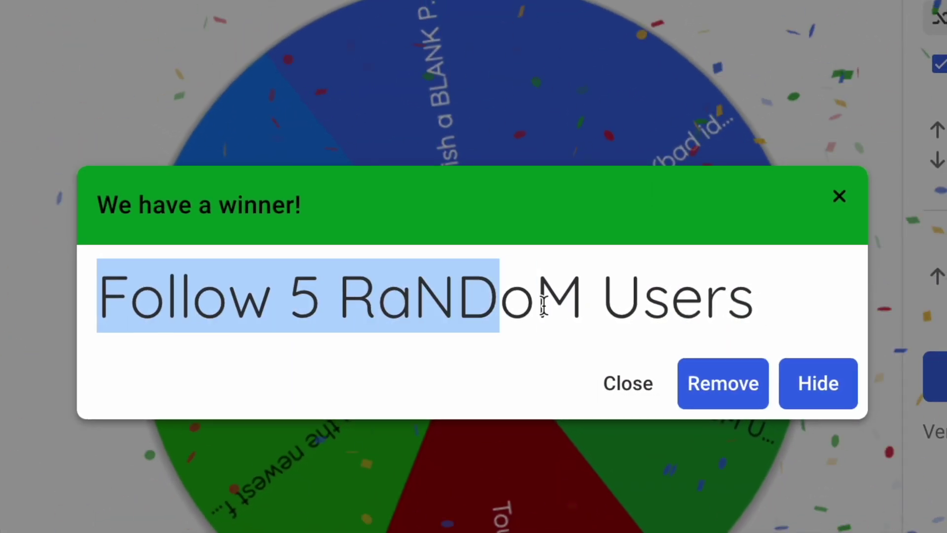
click(769, 340)
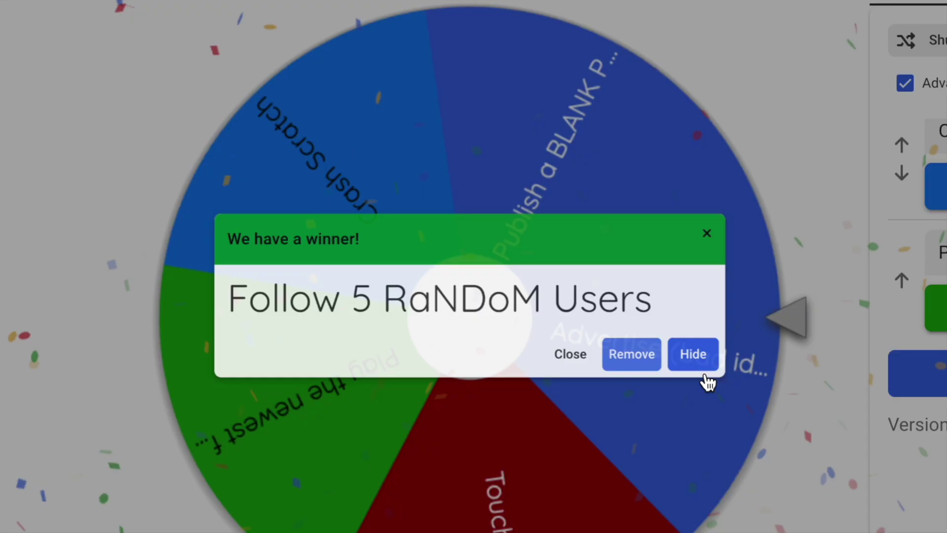
click(811, 382)
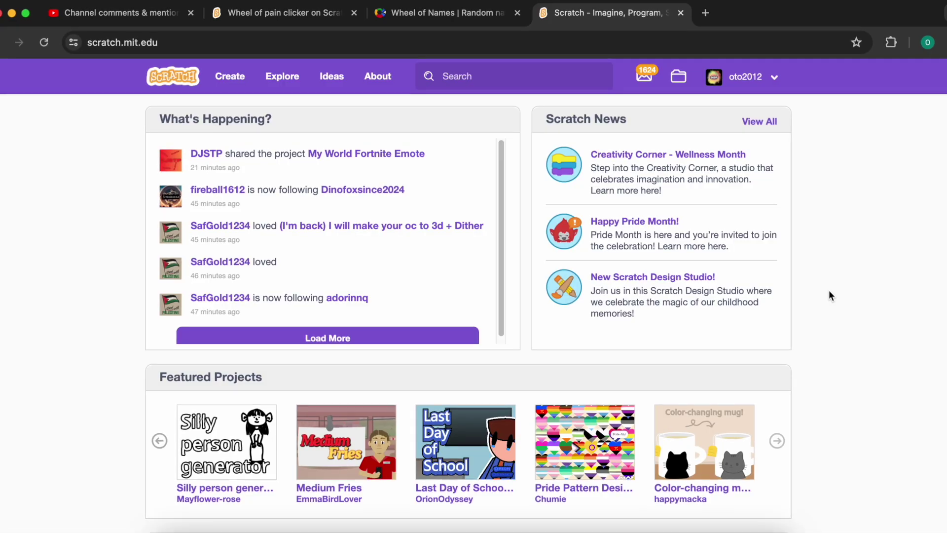
scroll(830, 289, down, 3)
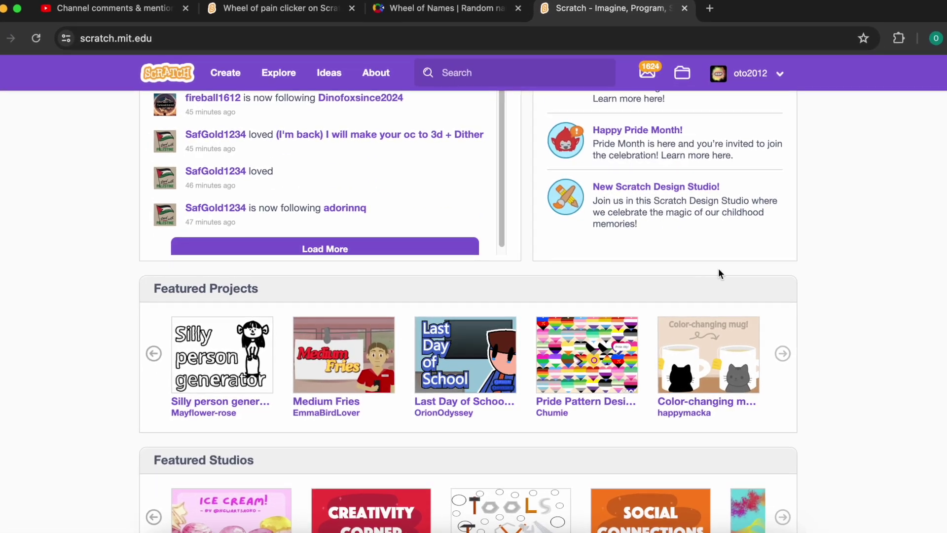
scroll(819, 214, down, 3)
scroll(818, 213, down, 10)
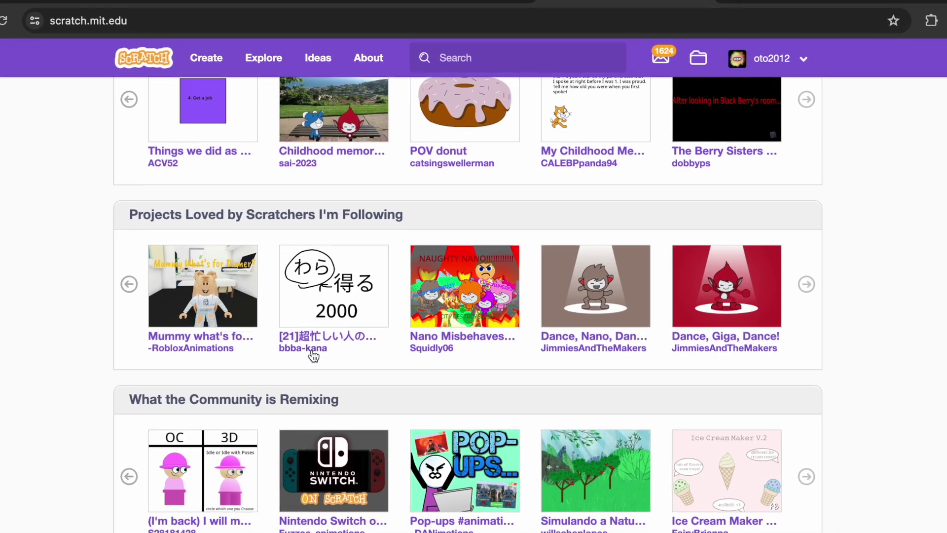
Follow several creators reached from home page project tiles, ending on another creator's profile
click(300, 350)
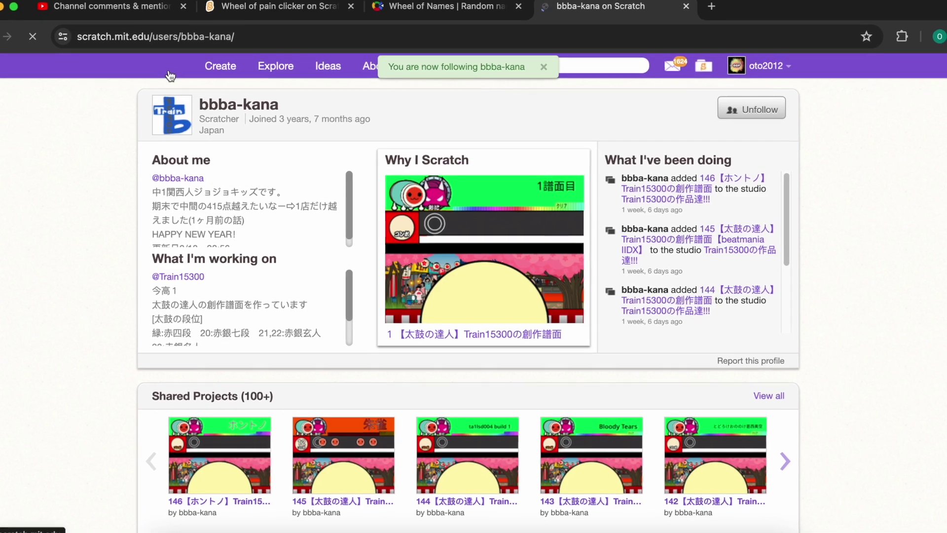
click(170, 69)
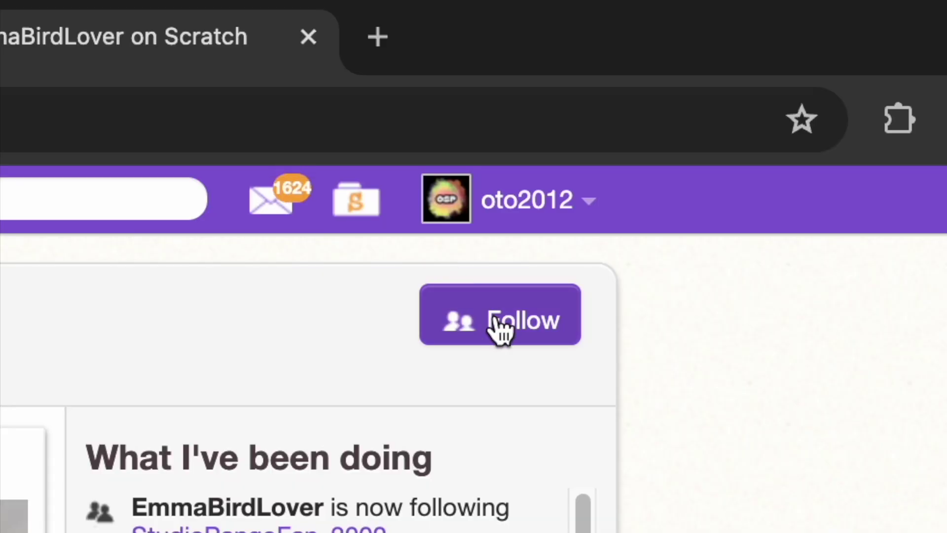
click(502, 326)
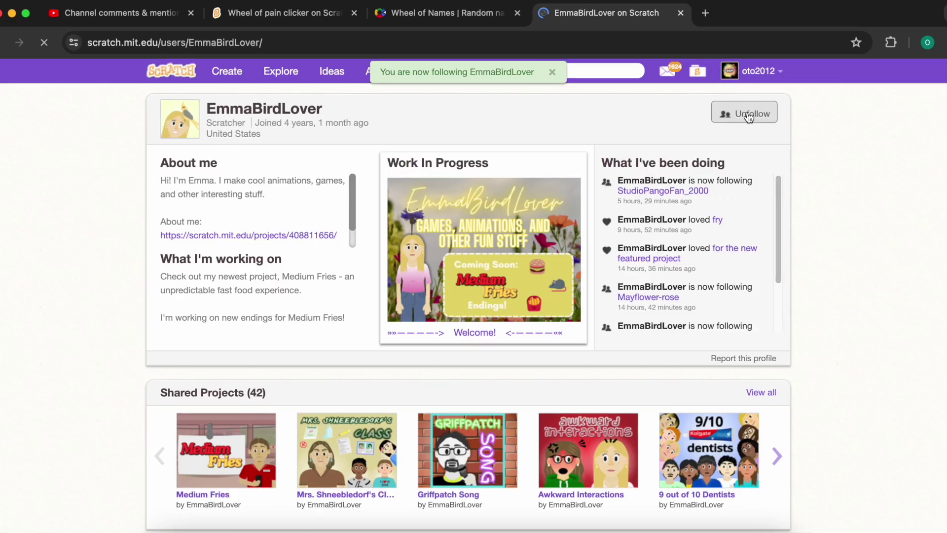
click(170, 67)
scroll(205, 267, down, 10)
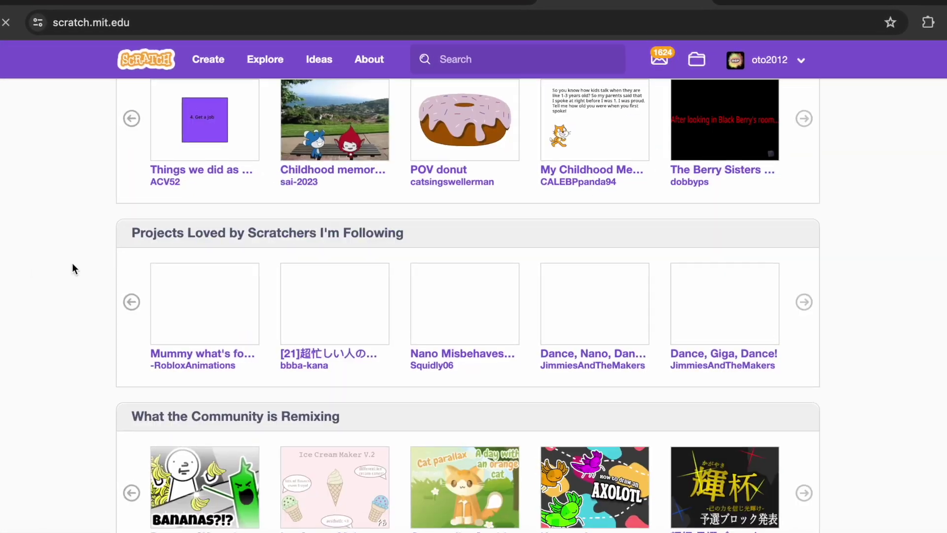
scroll(204, 267, down, 10)
click(326, 174)
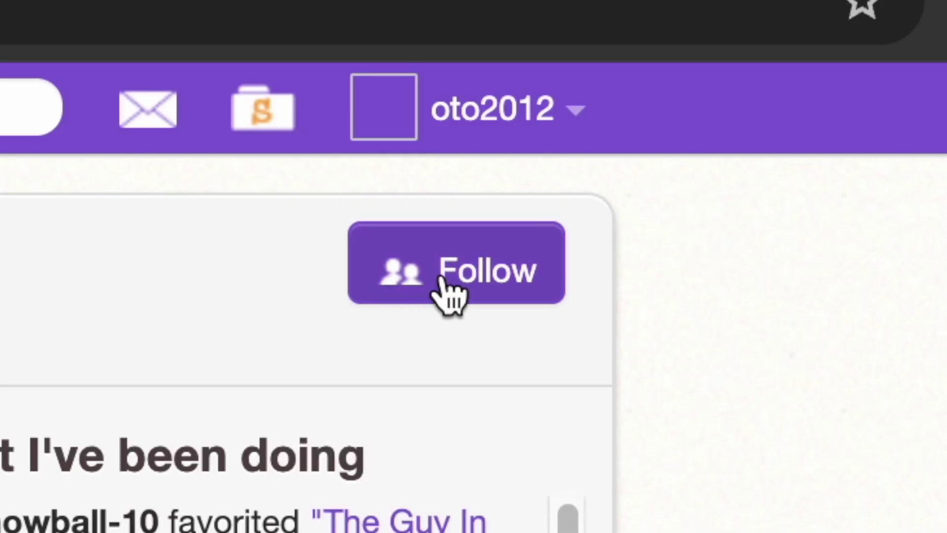
click(796, 88)
key(alt+Left)
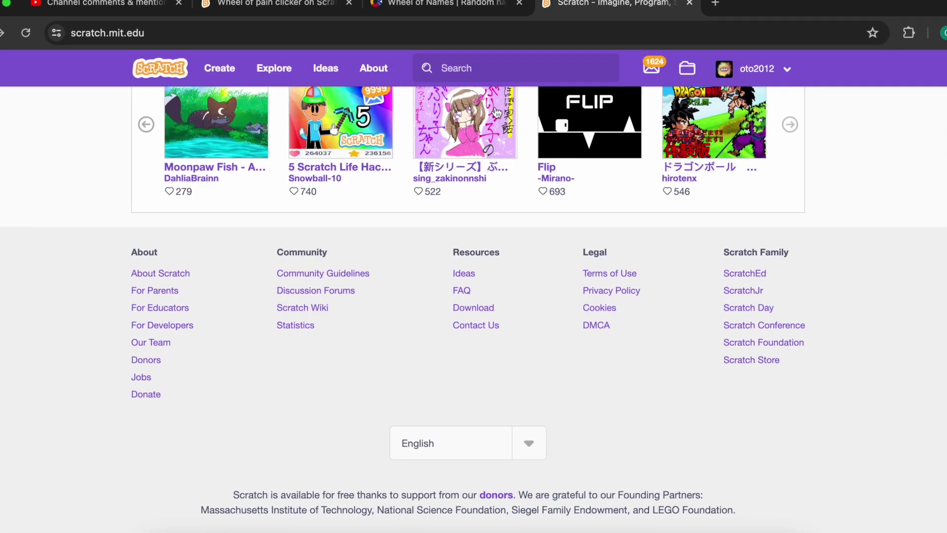
scroll(473, 296, up, 5)
scroll(590, 183, up, 3)
click(588, 304)
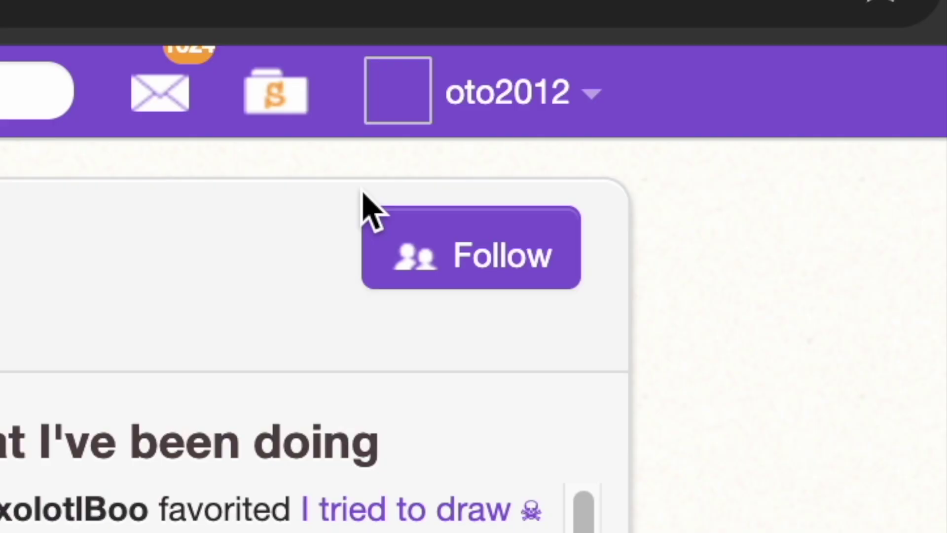
click(414, 267)
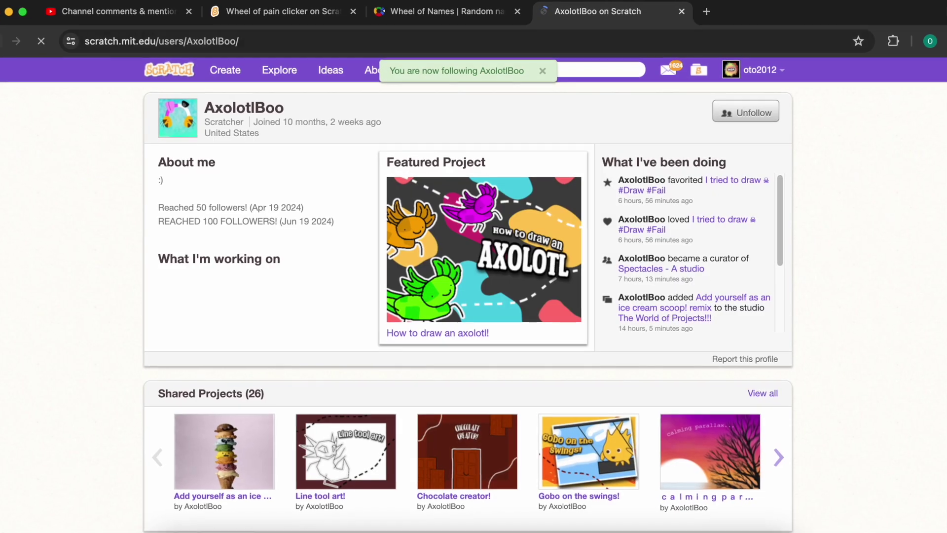
key(alt+Left)
scroll(473, 296, up, 5)
scroll(730, 404, up, 5)
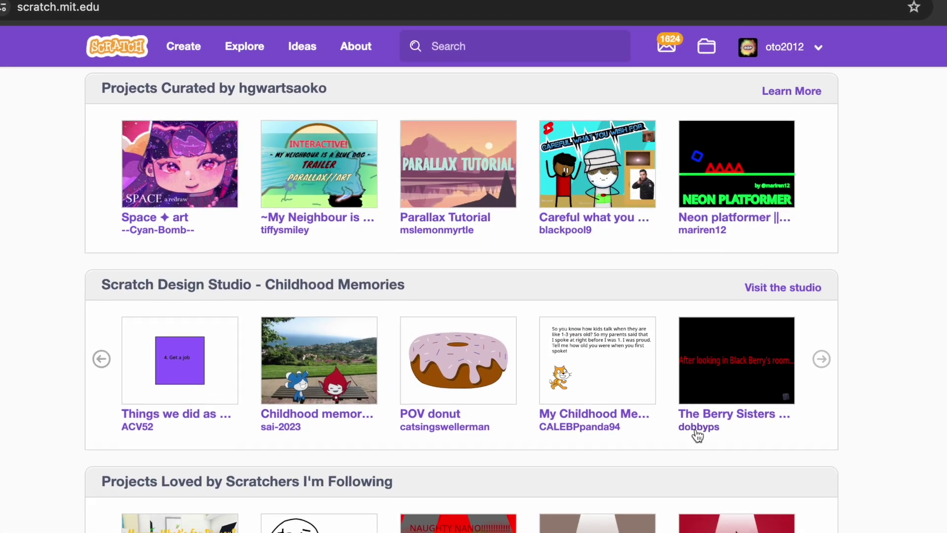
click(691, 420)
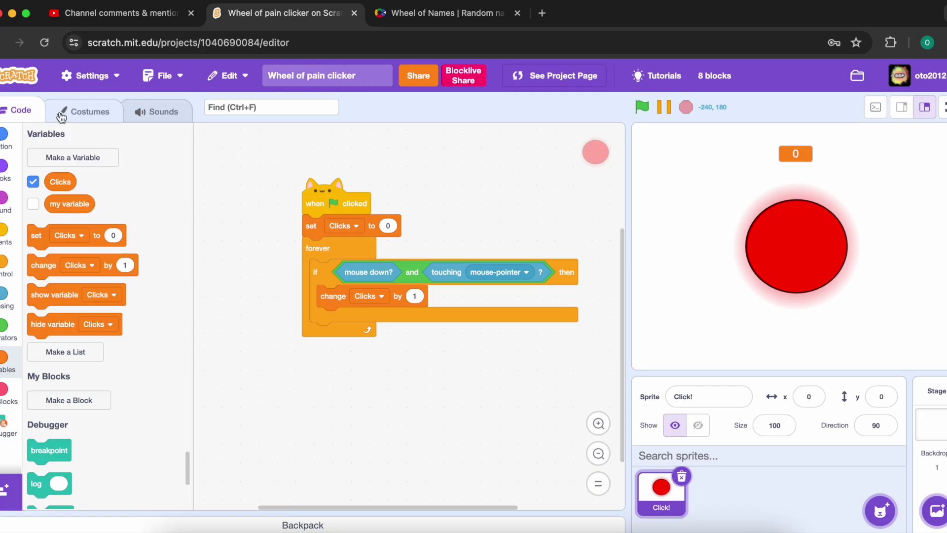
Draw vertical and horizontal lines crossing the red circle costume
click(108, 336)
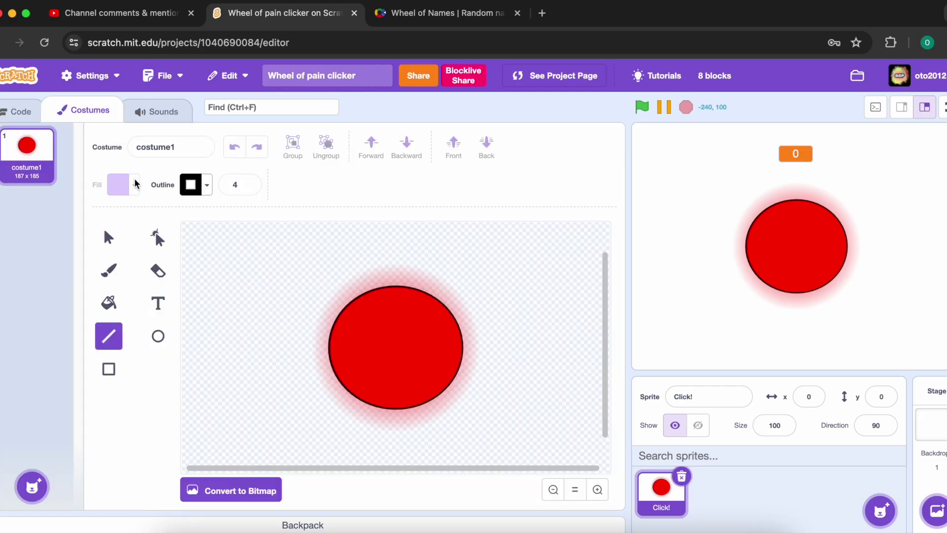
drag(398, 287, 398, 407)
drag(335, 351, 427, 355)
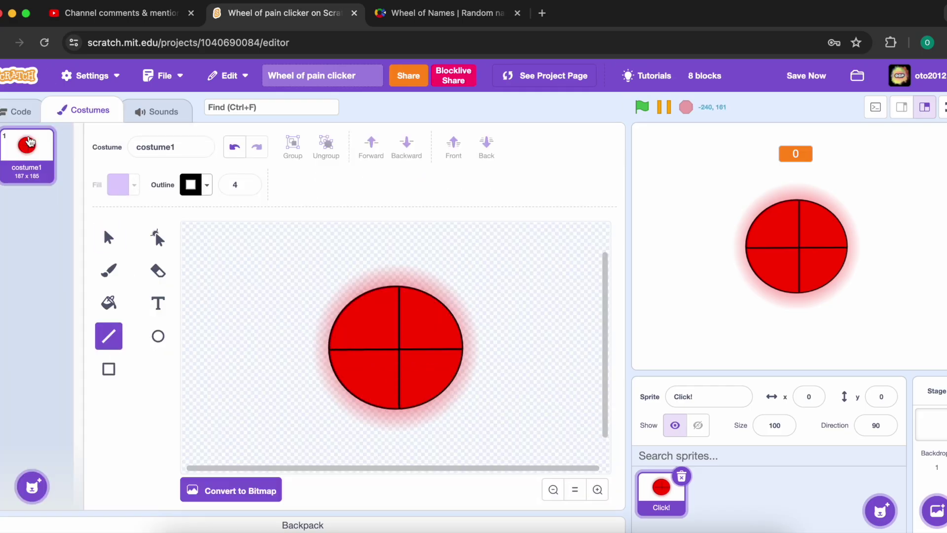
Save the project and place a second 'when flag clicked' hat left of the script
click(20, 111)
click(807, 75)
click(6, 241)
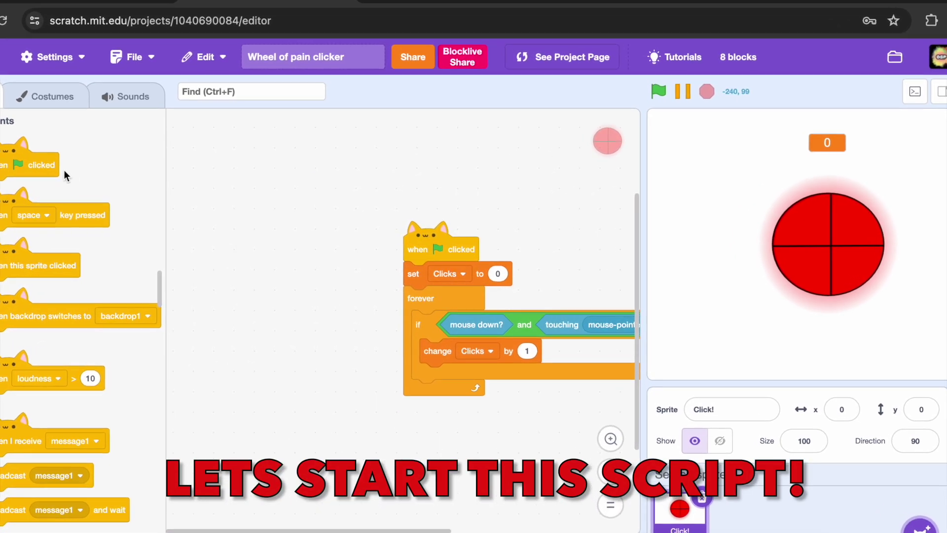
drag(52, 167, 297, 249)
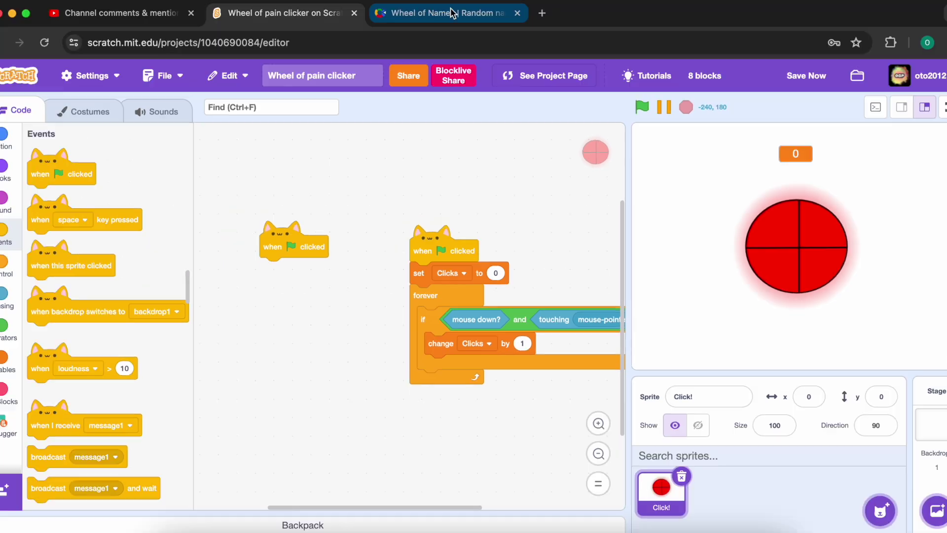
Spin the wheel and remove the winner 'Advertise (bad idea)', leaving 4 entries
click(453, 12)
click(442, 300)
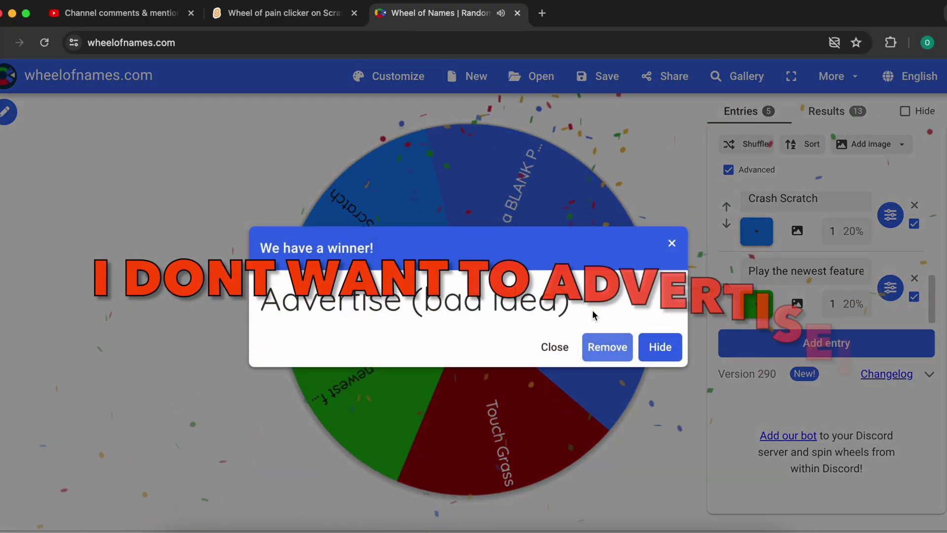
click(607, 347)
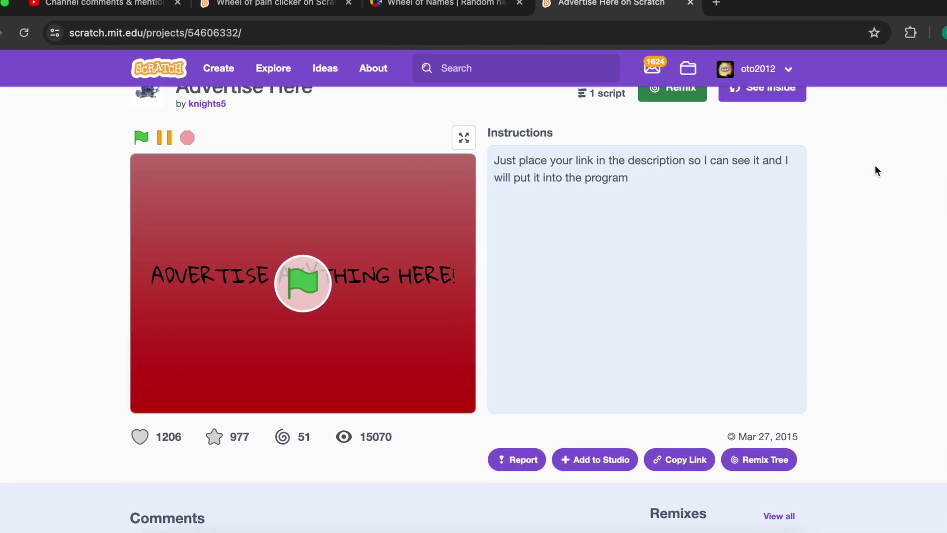
scroll(875, 166, down, 3)
scroll(880, 164, down, 3)
scroll(892, 162, down, 1)
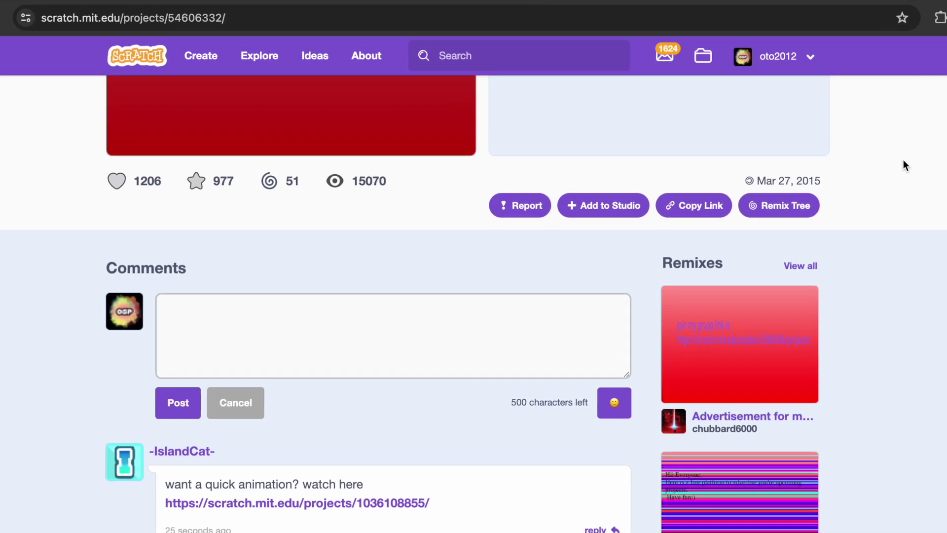
scroll(903, 159, down, 1)
Post the pasted follow-me comment with an emoji, then add a forever loop under the flag hat
right_click(389, 314)
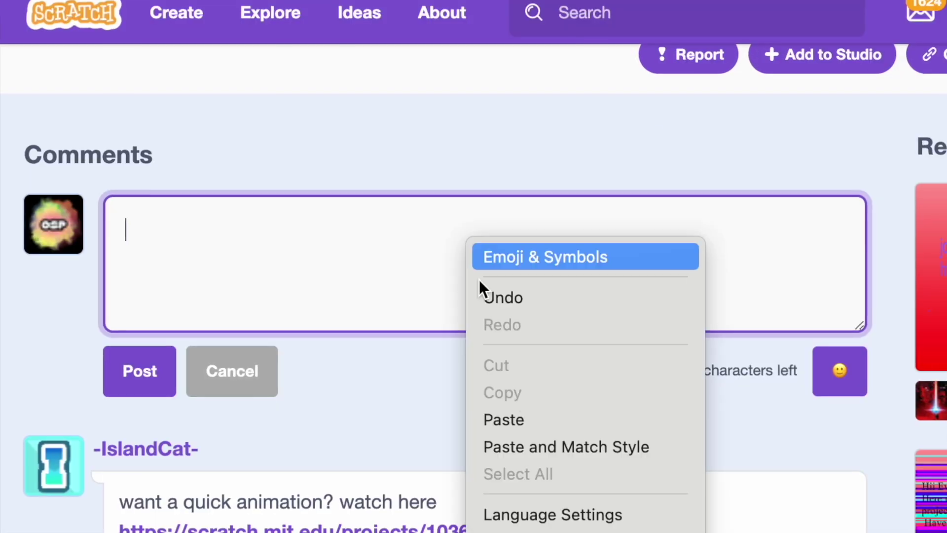
click(402, 409)
text(FOLLOW ME ON SCRATCH CO)
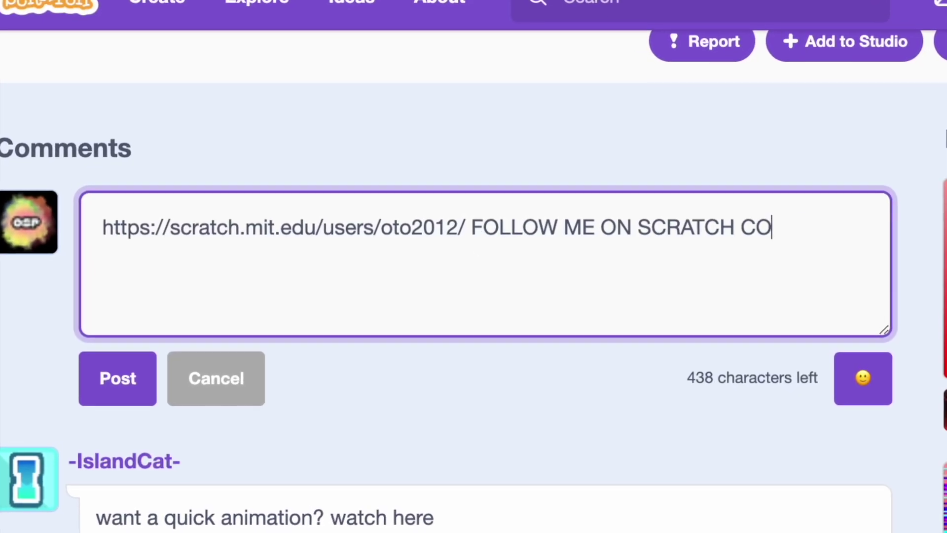
text(ME ON COME ON)
click(871, 379)
click(688, 452)
click(111, 381)
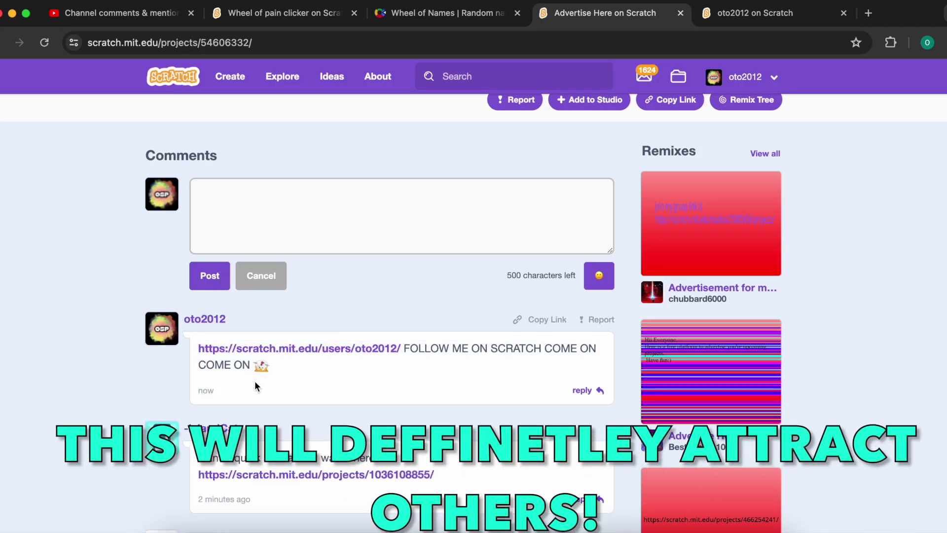
click(284, 13)
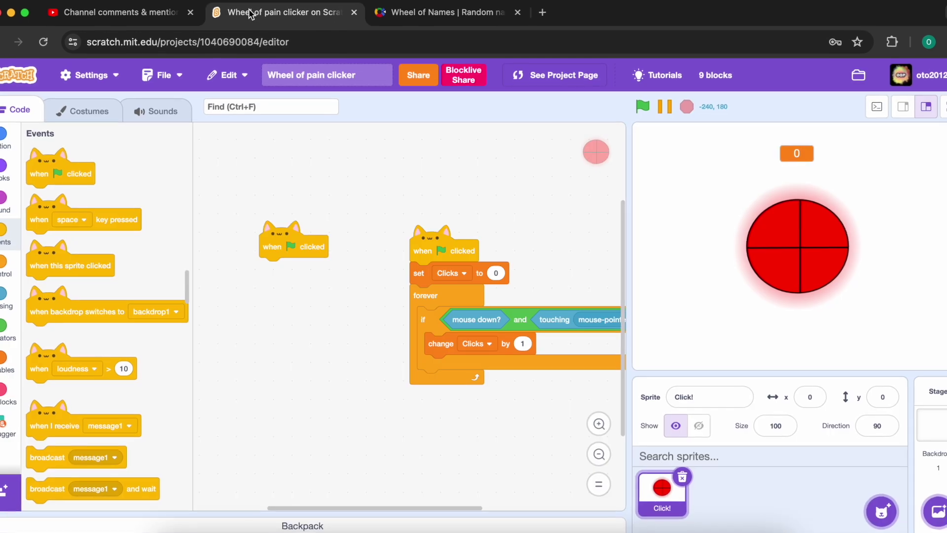
scroll(96, 281, down, 5)
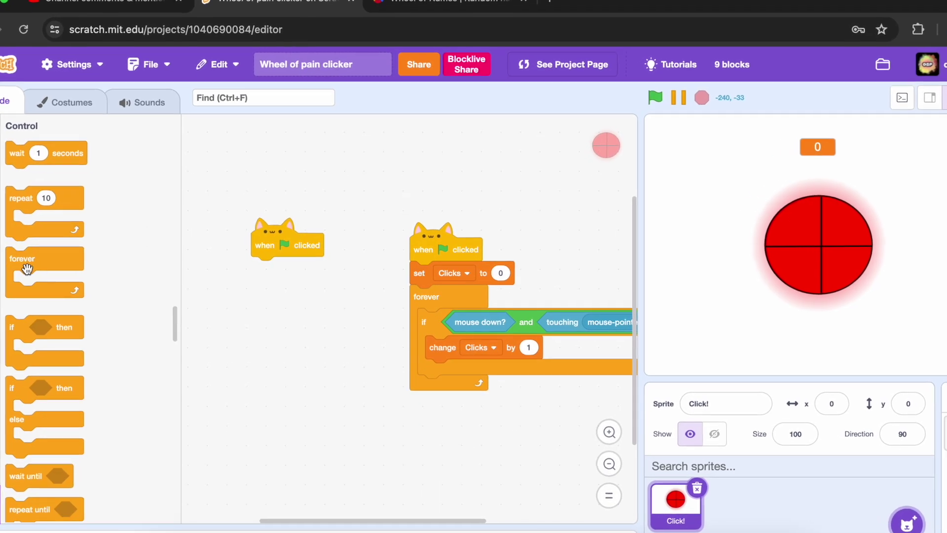
drag(27, 263, 281, 270)
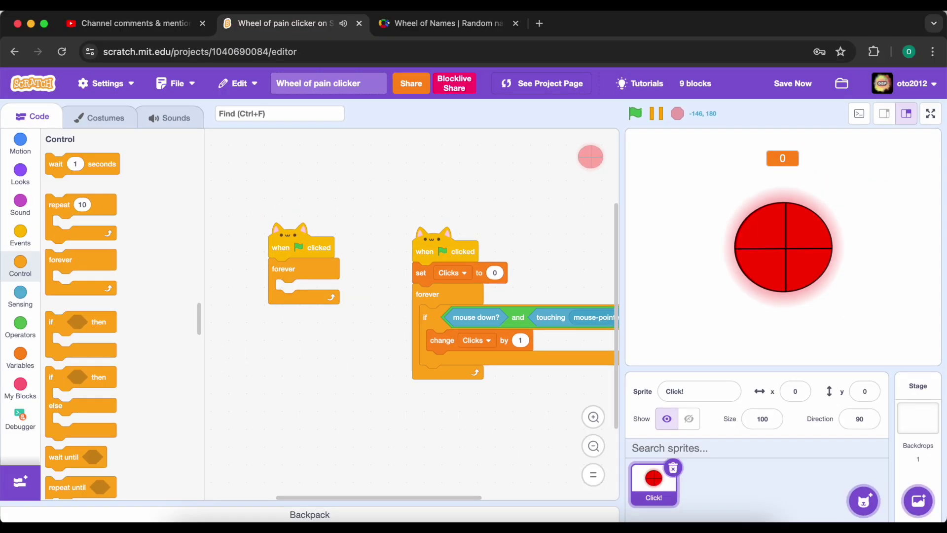
Spin the Wheel of Names wheel again, landing on 'Crash Scratch'
click(448, 23)
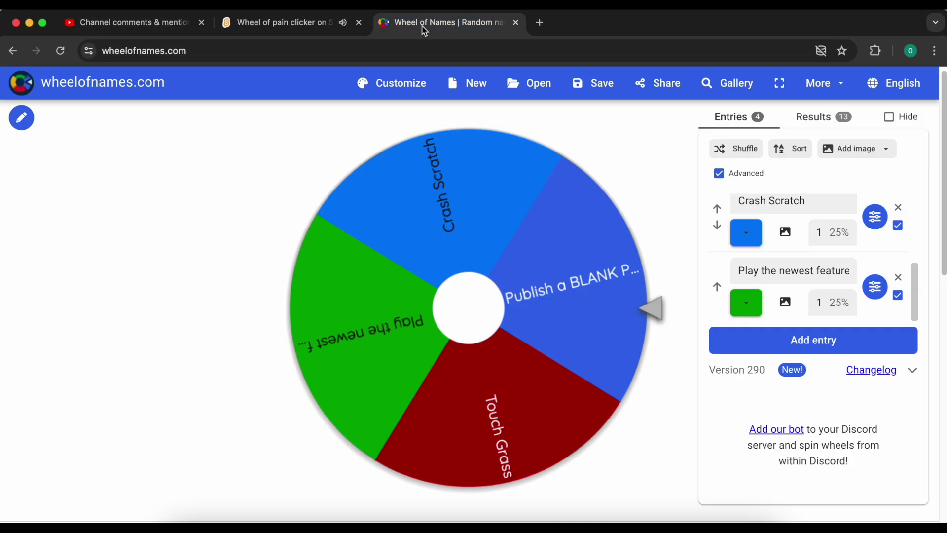
click(466, 310)
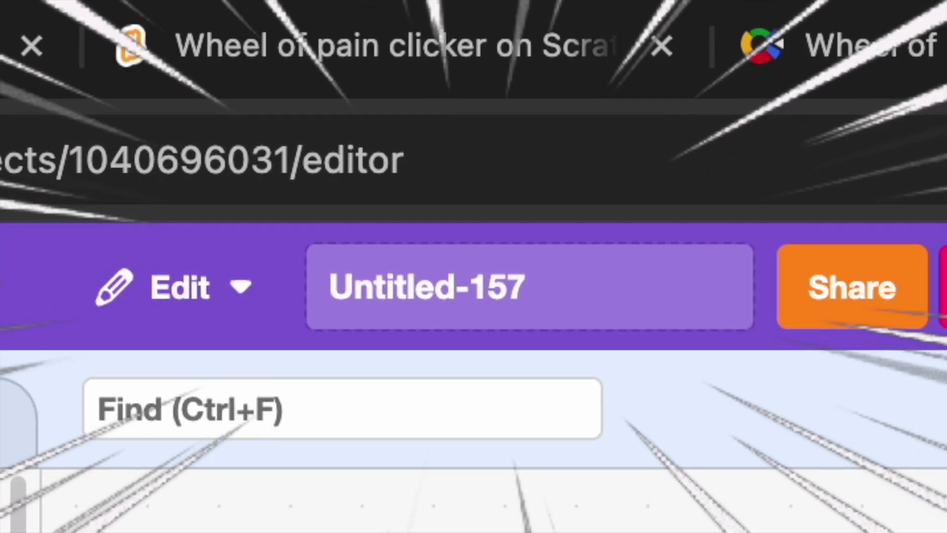
text(ca)
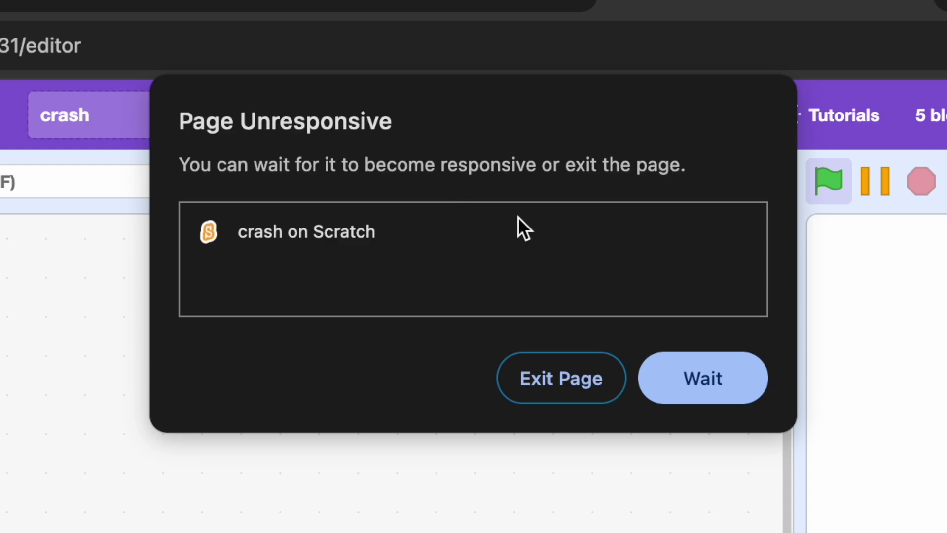
Exit the frozen 'crash' project page and put 'turn 15 degrees' inside the forever loop
click(563, 387)
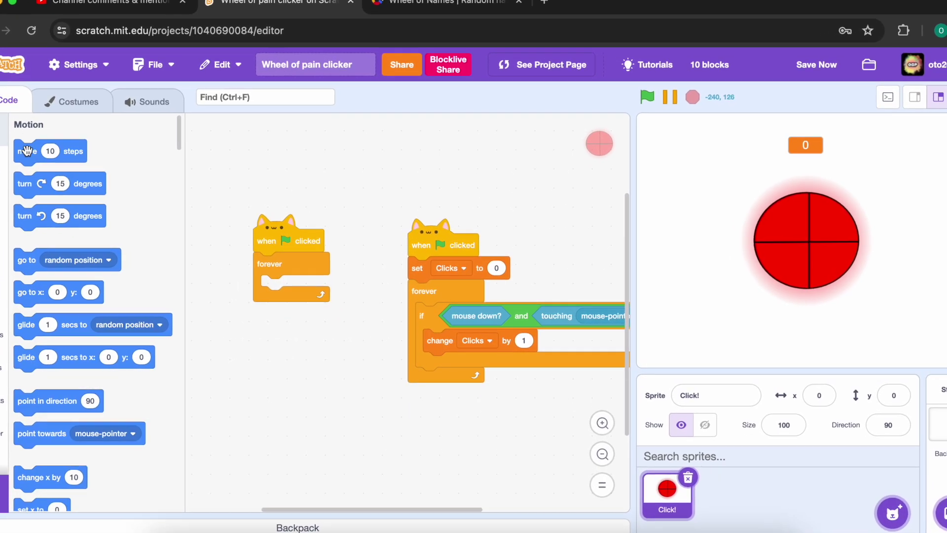
mouse_move(25, 182)
mouse_down()
mouse_move(244, 288)
mouse_move(222, 285)
mouse_up()
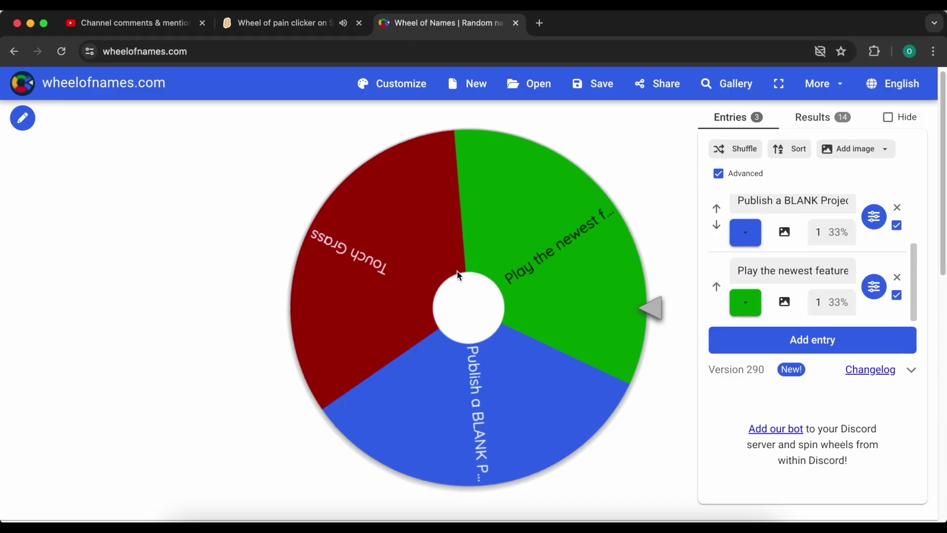
Spin the wheel and remove the winning 'Publish a BLANK Project' entry
click(463, 285)
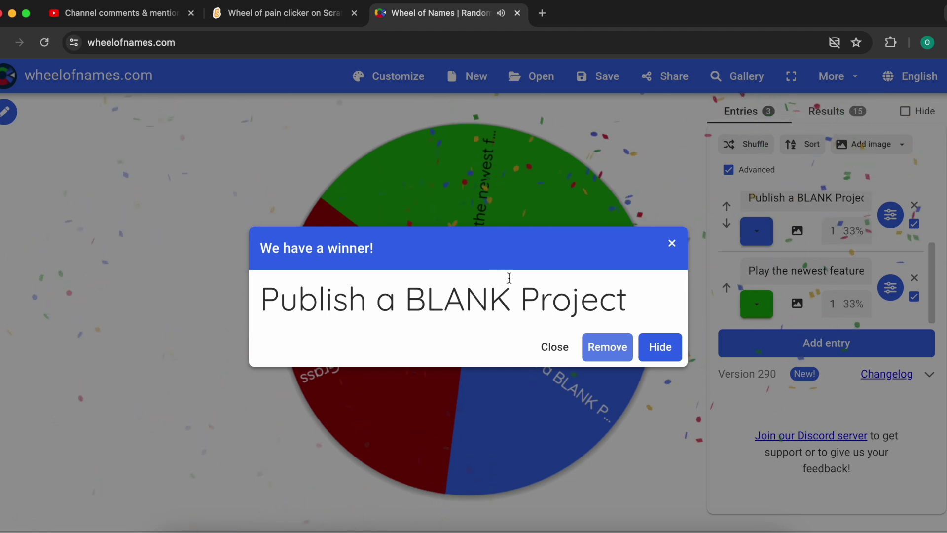
click(590, 347)
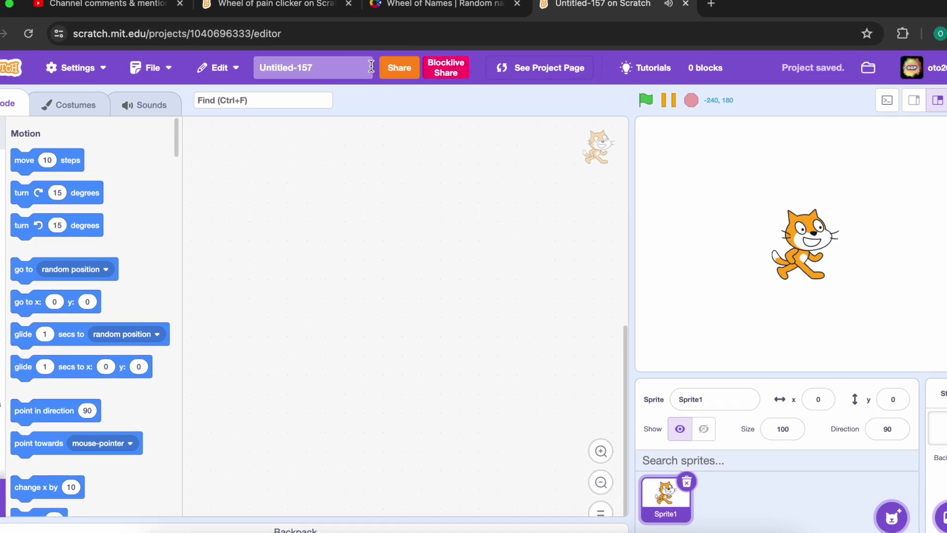
Share the blank Untitled-157 project and close its tab, back in the clicker editor
click(402, 73)
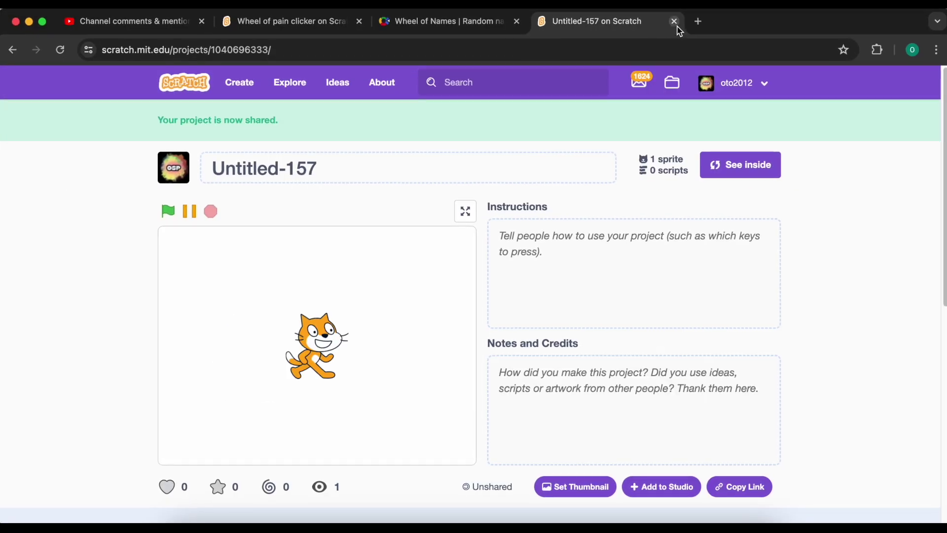
click(679, 22)
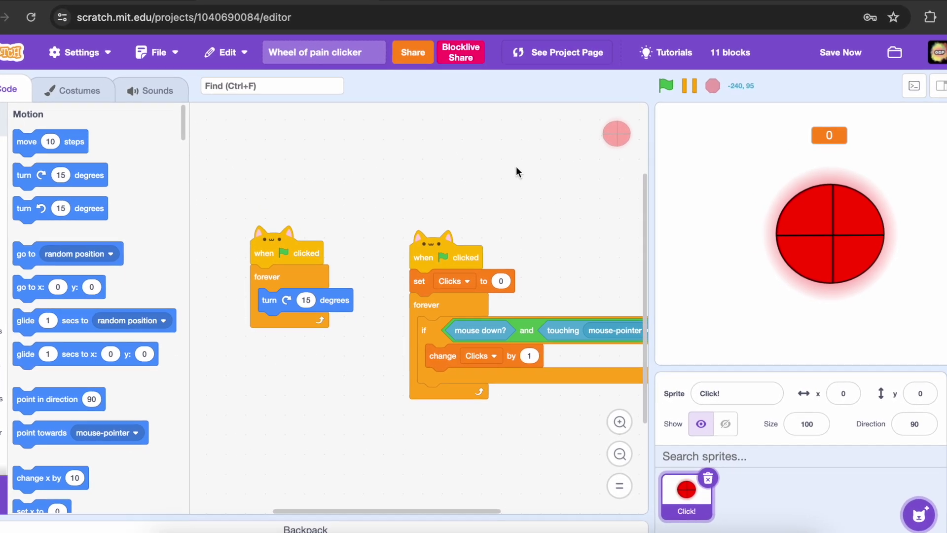
drag(516, 172, 489, 281)
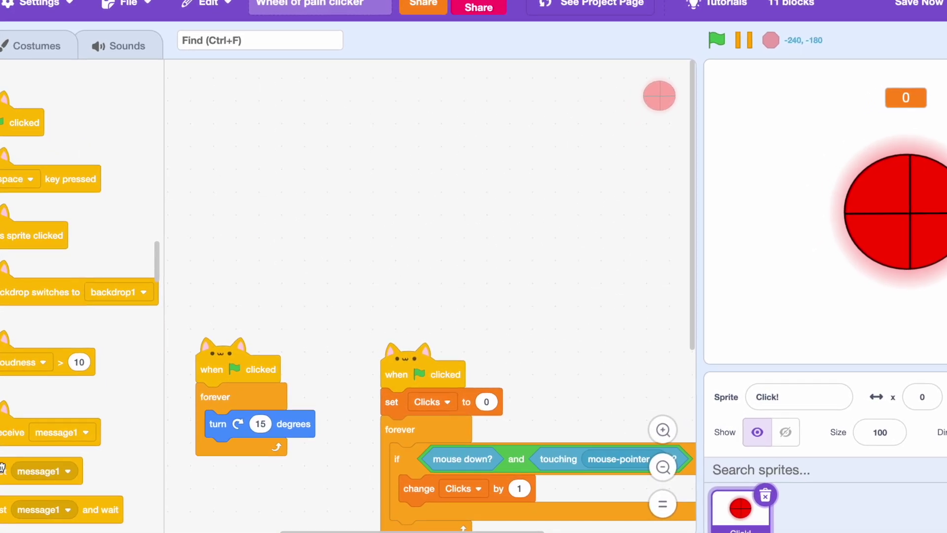
Add a broadcast block with a new message 'HI' and carry it toward the turning script
drag(33, 474, 251, 194)
click(299, 196)
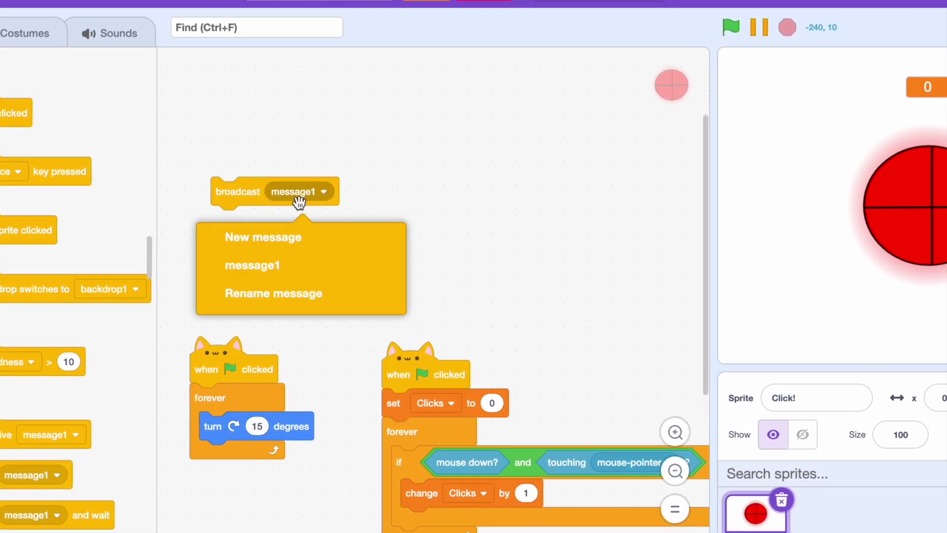
click(268, 240)
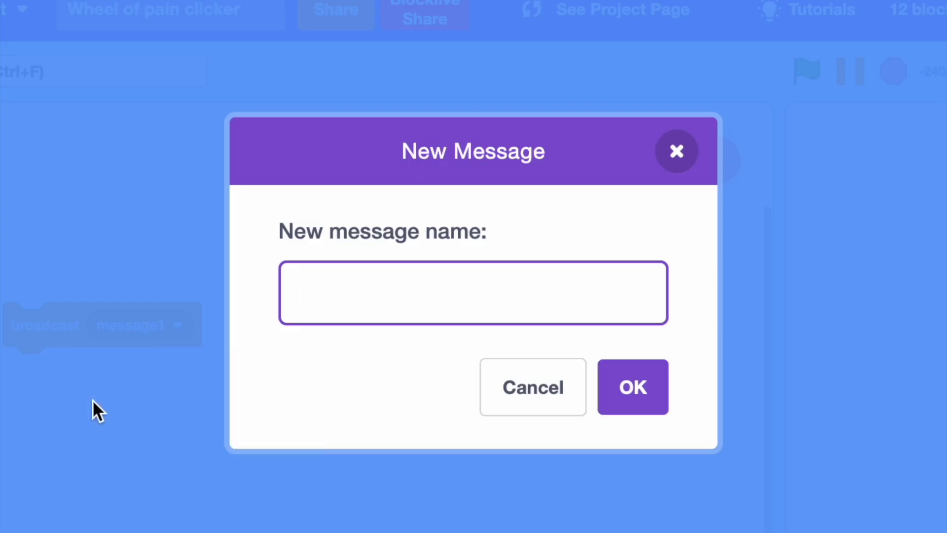
text(HI)
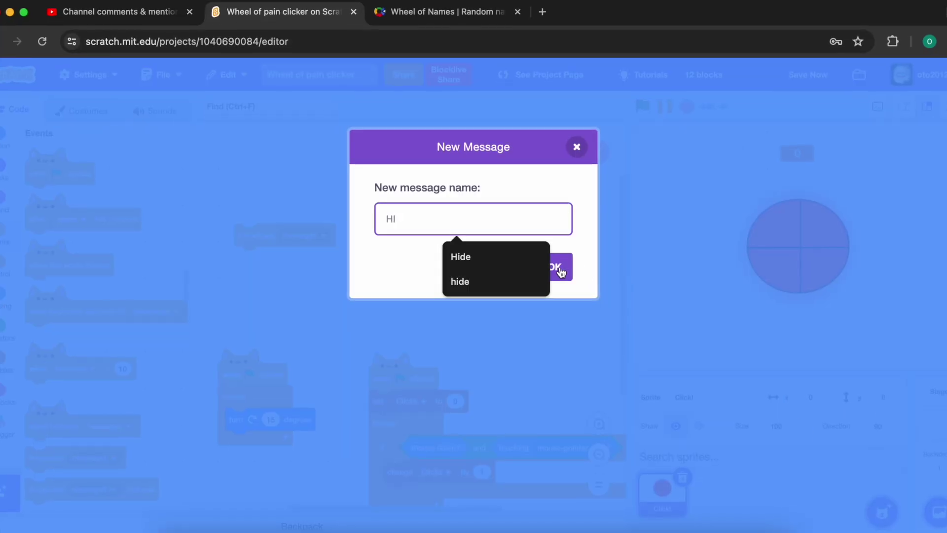
key(Return)
drag(230, 236, 352, 270)
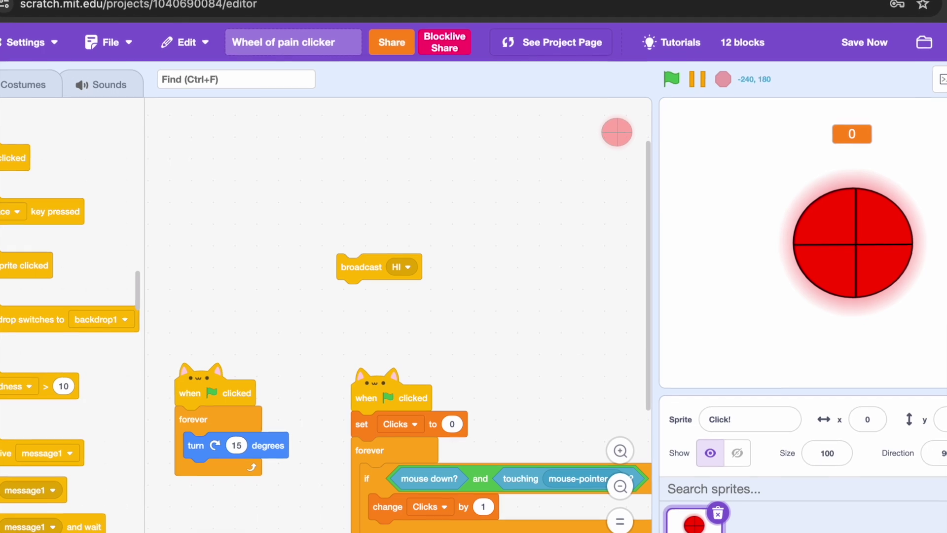
drag(363, 267, 270, 381)
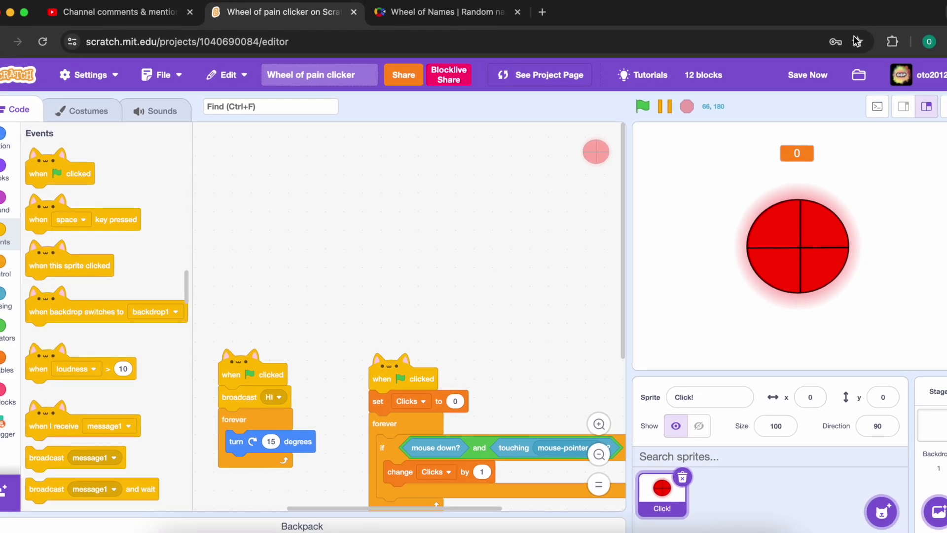
Spin the two-entry wheel, which picks 'Play the newest featured Project!'
click(444, 13)
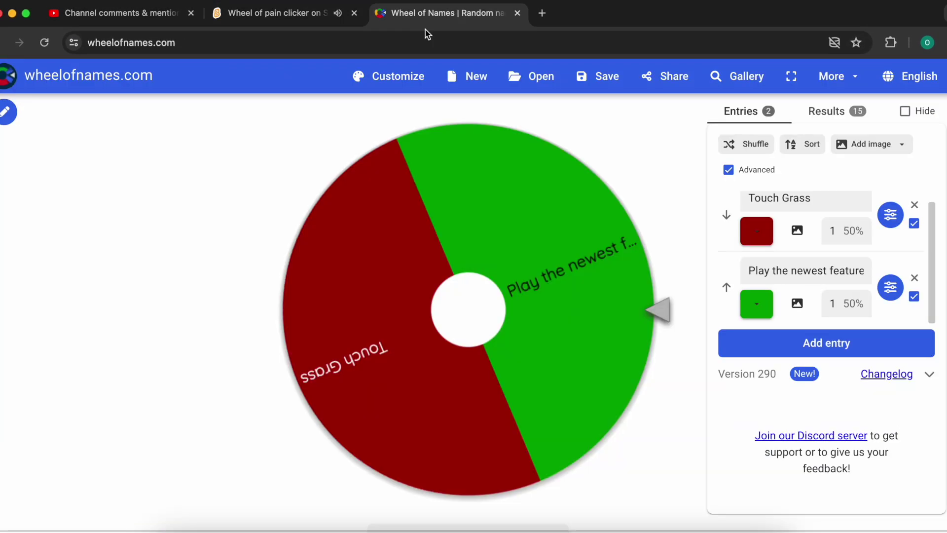
click(442, 317)
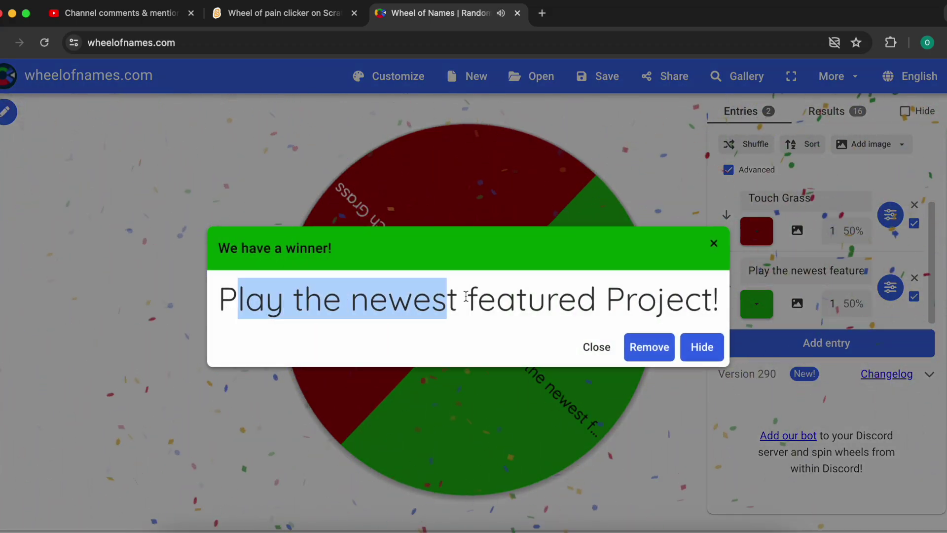
drag(669, 298, 594, 311)
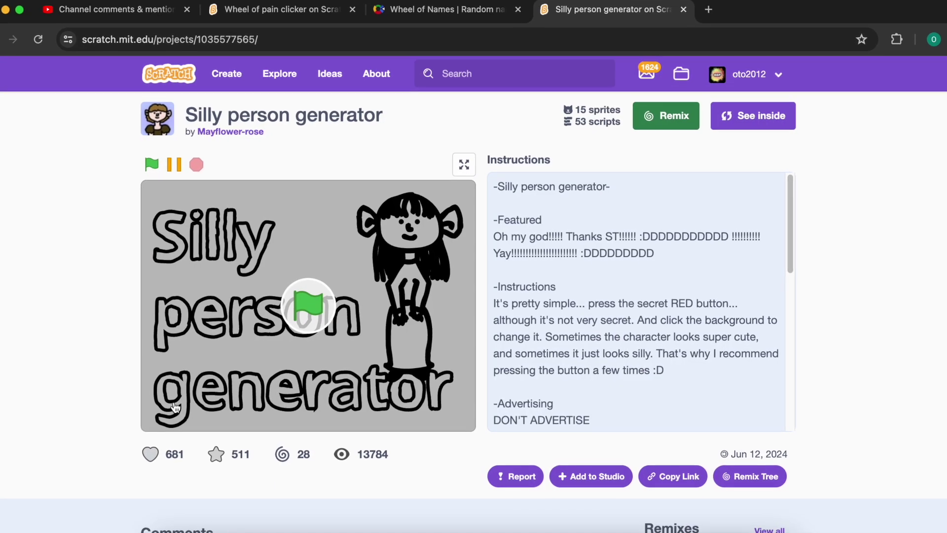
Start the Silly person generator project in fullscreen
drag(180, 111, 287, 115)
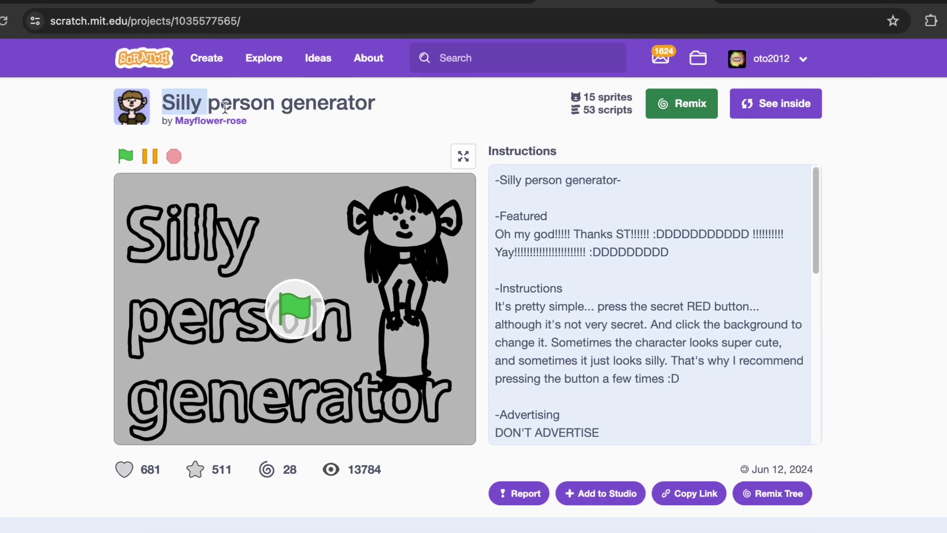
click(439, 116)
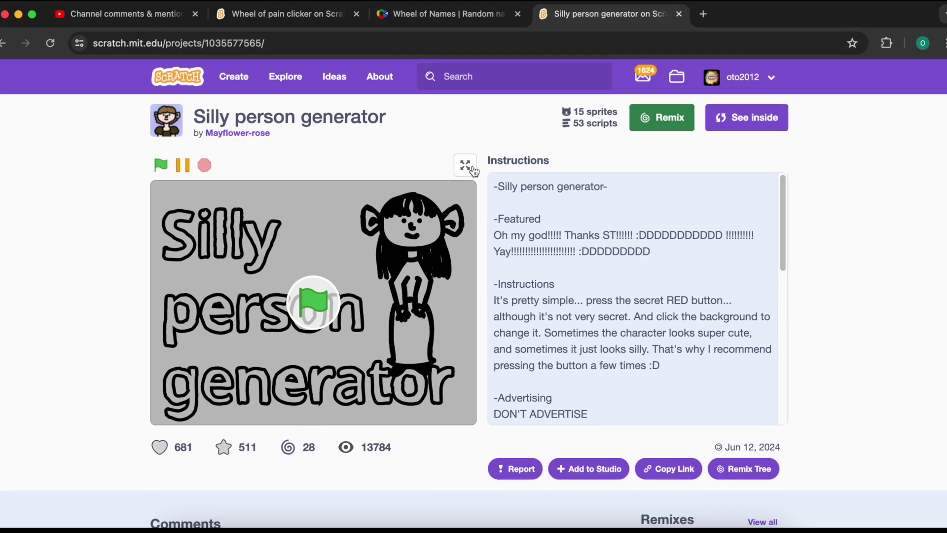
click(413, 225)
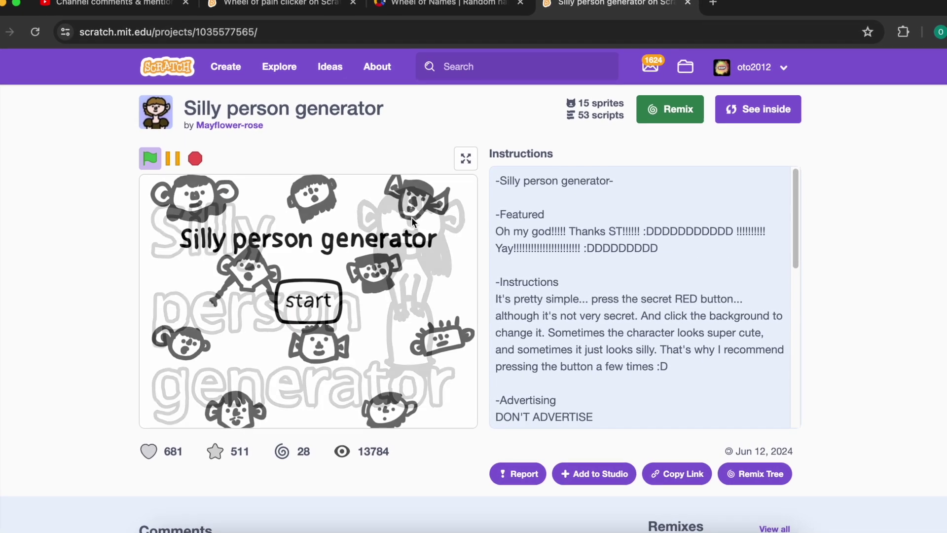
click(465, 160)
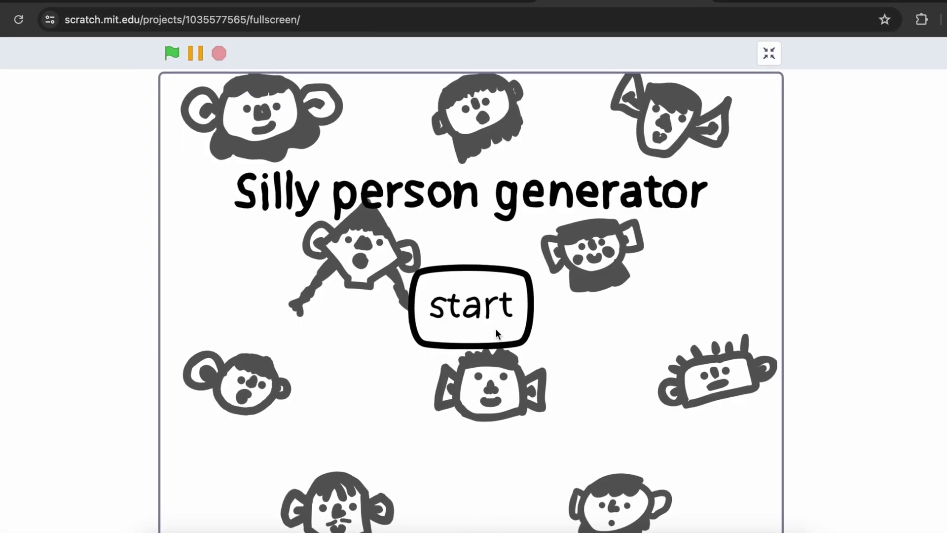
click(474, 307)
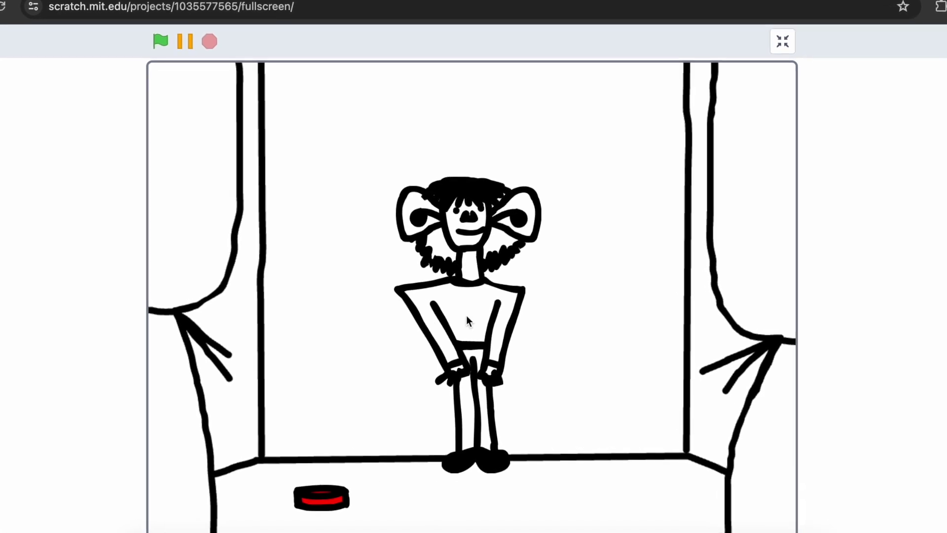
Generate several new random silly characters with the red button
click(314, 502)
click(311, 503)
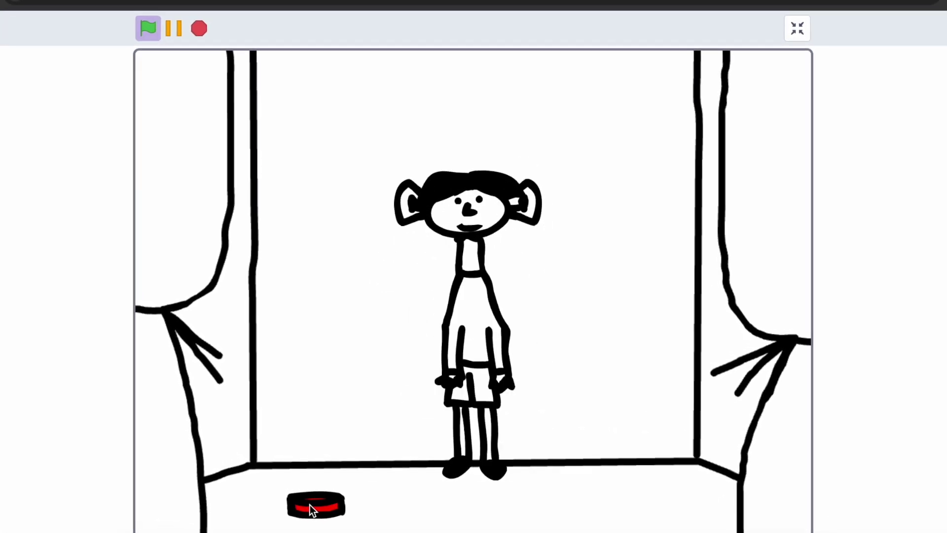
click(308, 507)
click(304, 510)
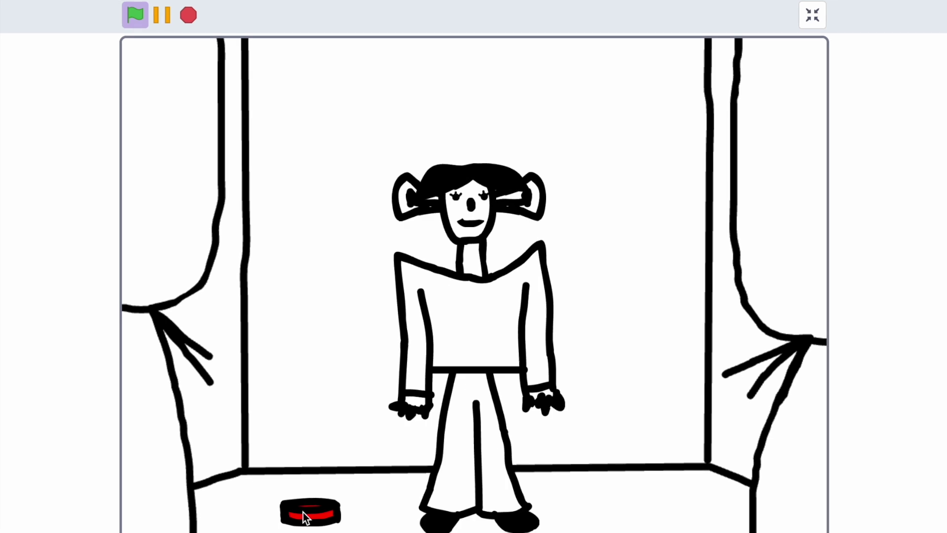
click(302, 515)
click(301, 520)
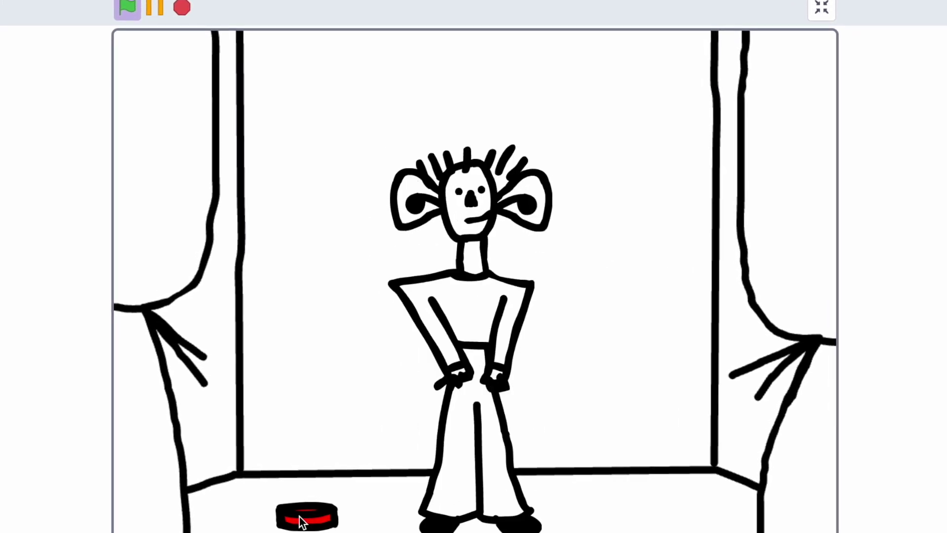
click(301, 521)
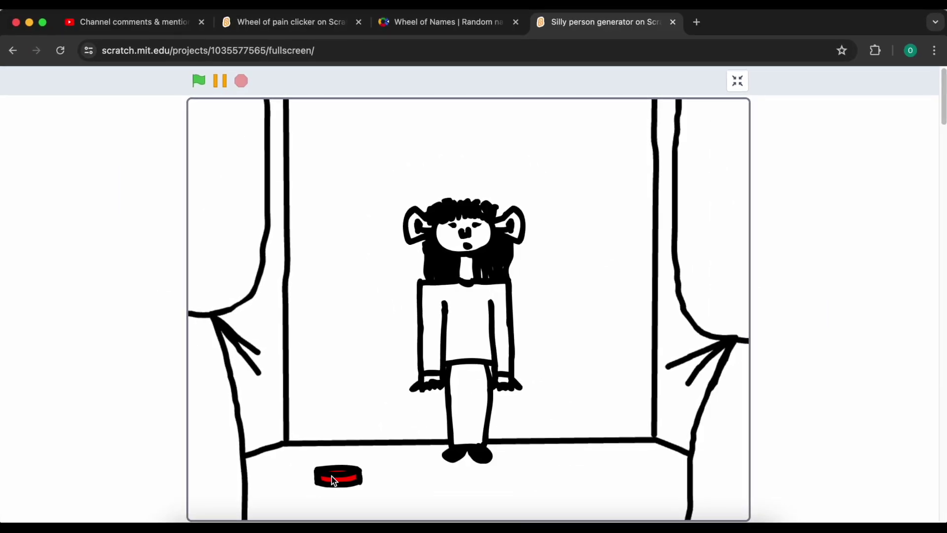
click(333, 480)
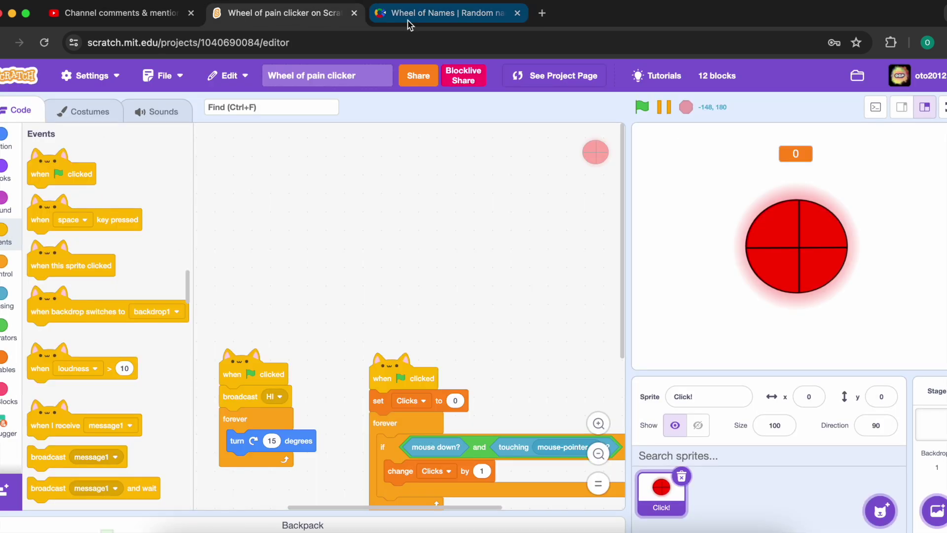
Return to Wheel of Names and spin the last remaining entry, 'Touch Grass'
click(408, 19)
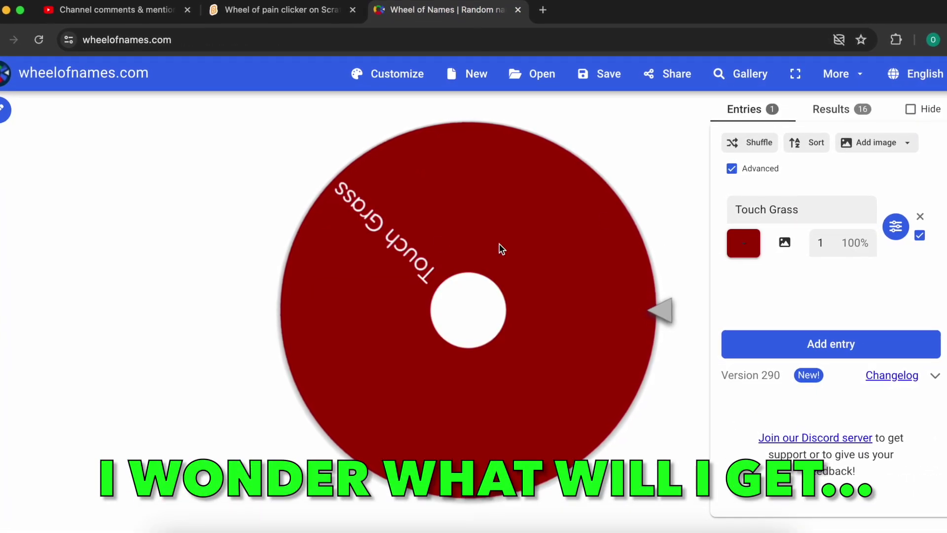
click(444, 296)
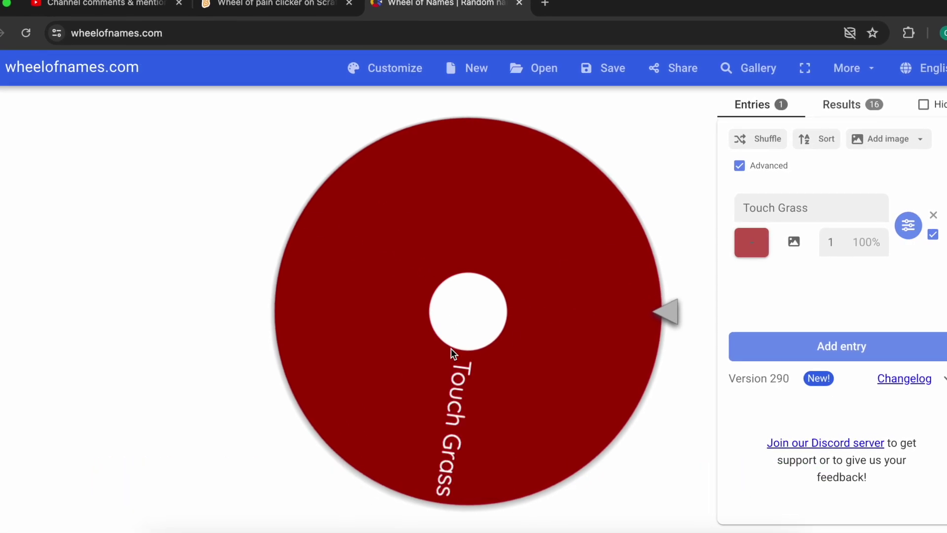